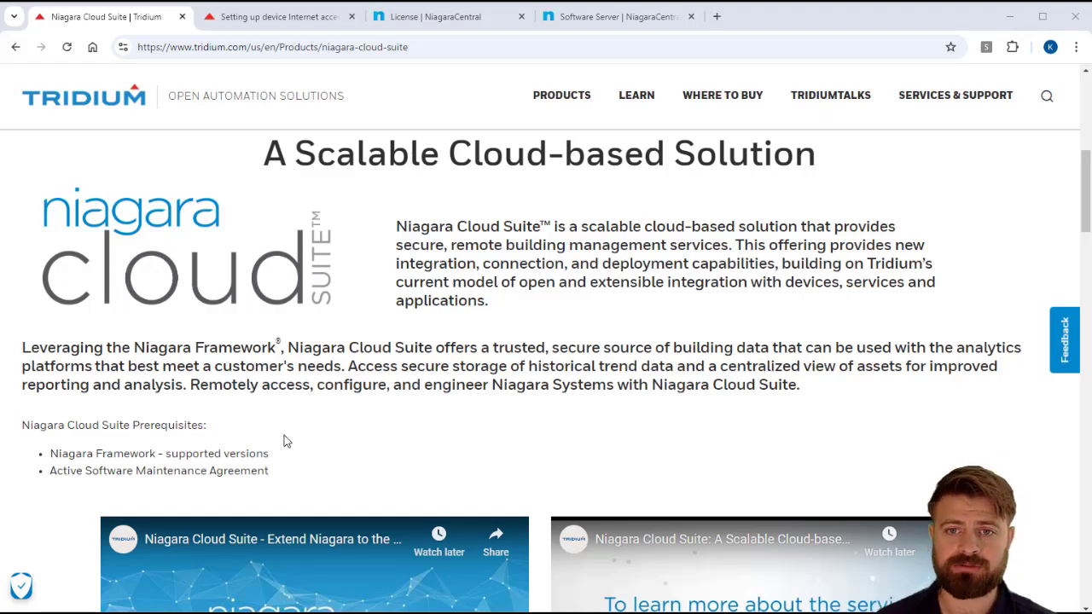
- Go to the Niagara Resource Center and open the Niagara Cloud Suite Documentation Page
scroll(591, 348, "up", 6)
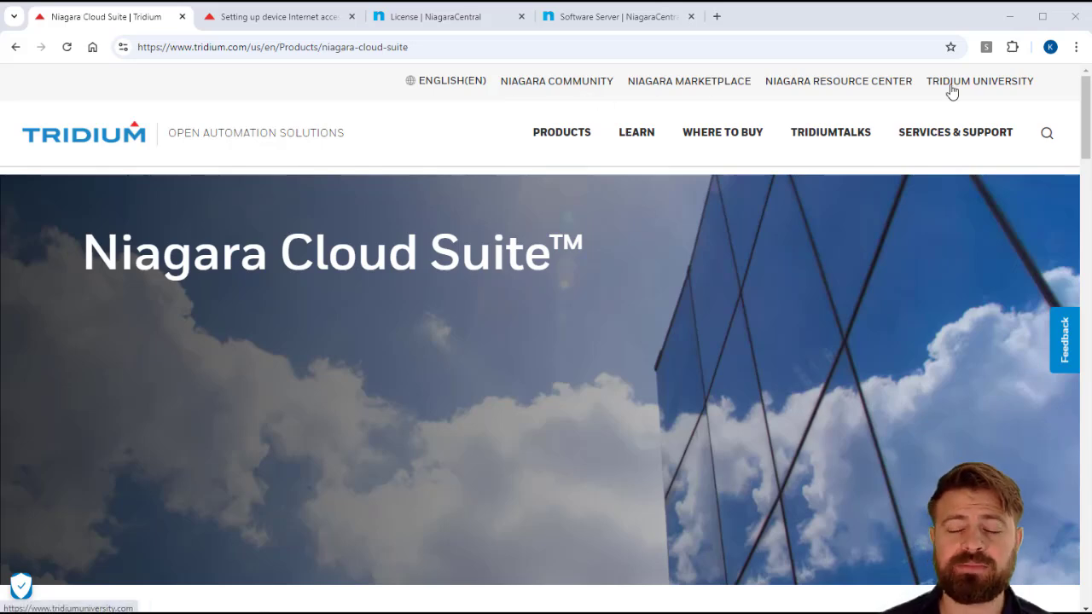
left_click(825, 86)
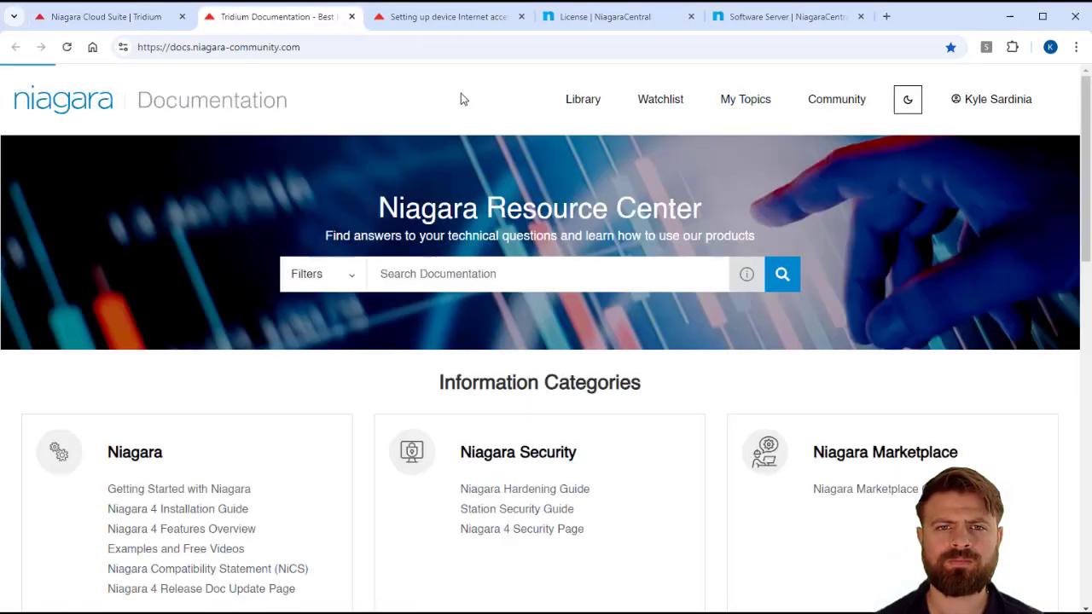
scroll(541, 434, "down", 3)
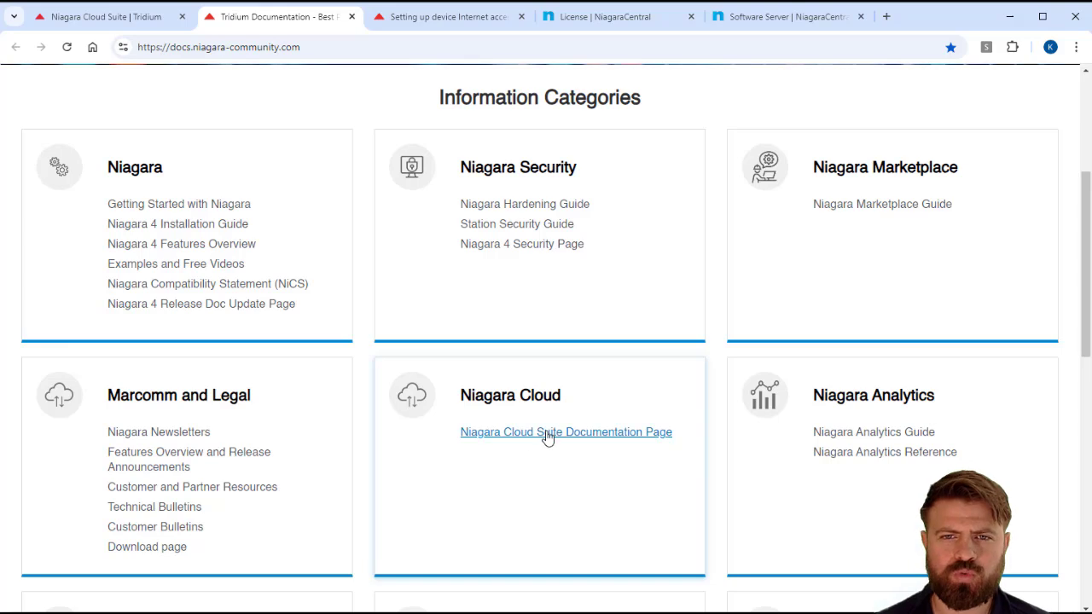
left_click(549, 436)
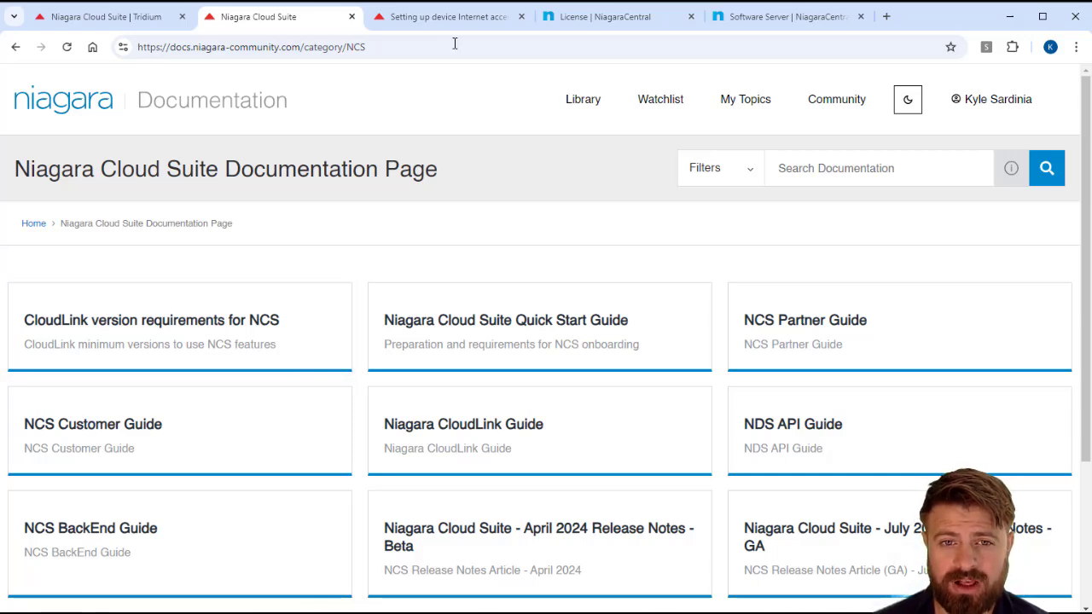
- Review the CloudLink Guide's "Setting up device Internet access" topic, including the domains the proxyService must be able to access
left_click(448, 17)
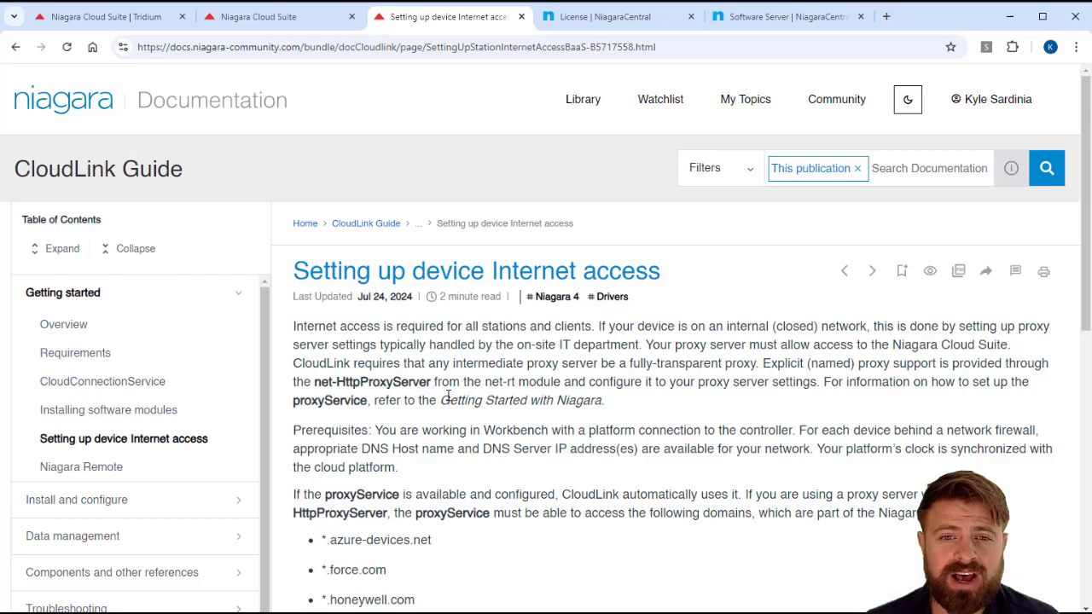
scroll(450, 436, "down", 1)
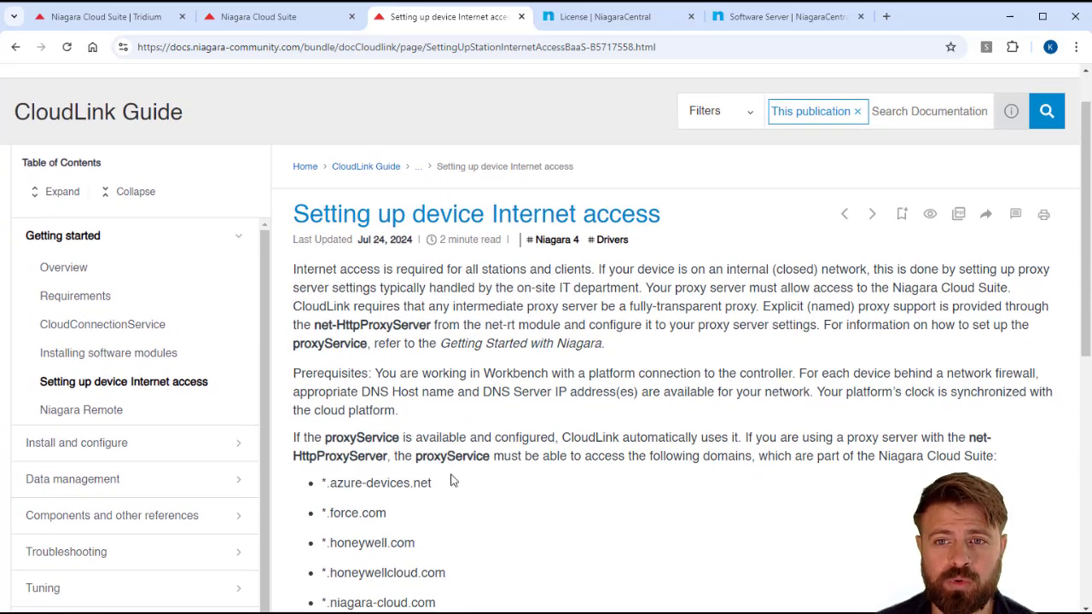
scroll(456, 499, "down", 1)
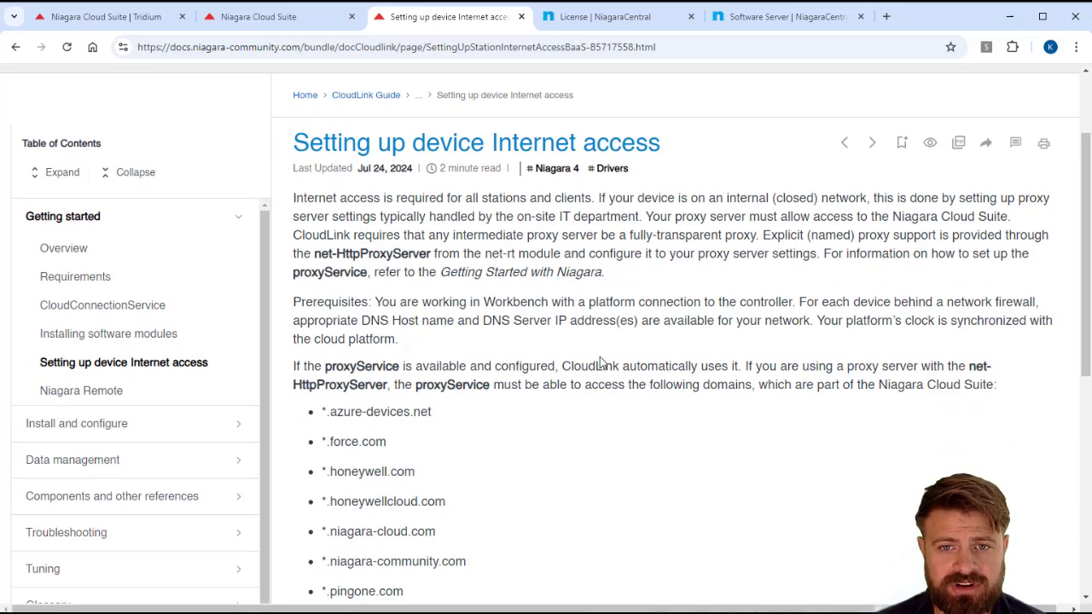
scroll(592, 390, "down", 1)
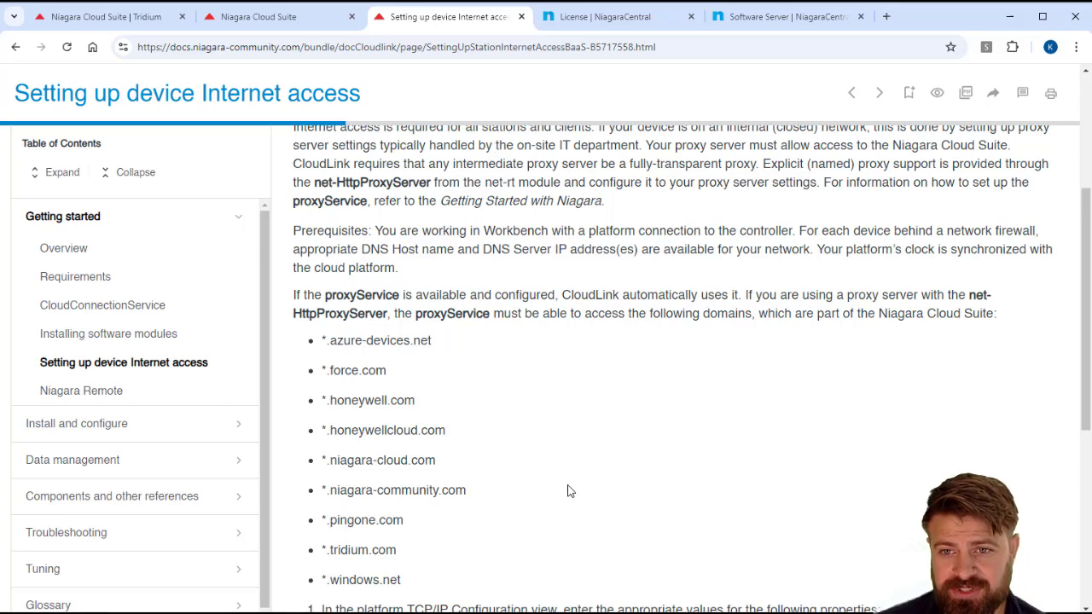
scroll(511, 507, "up", 3)
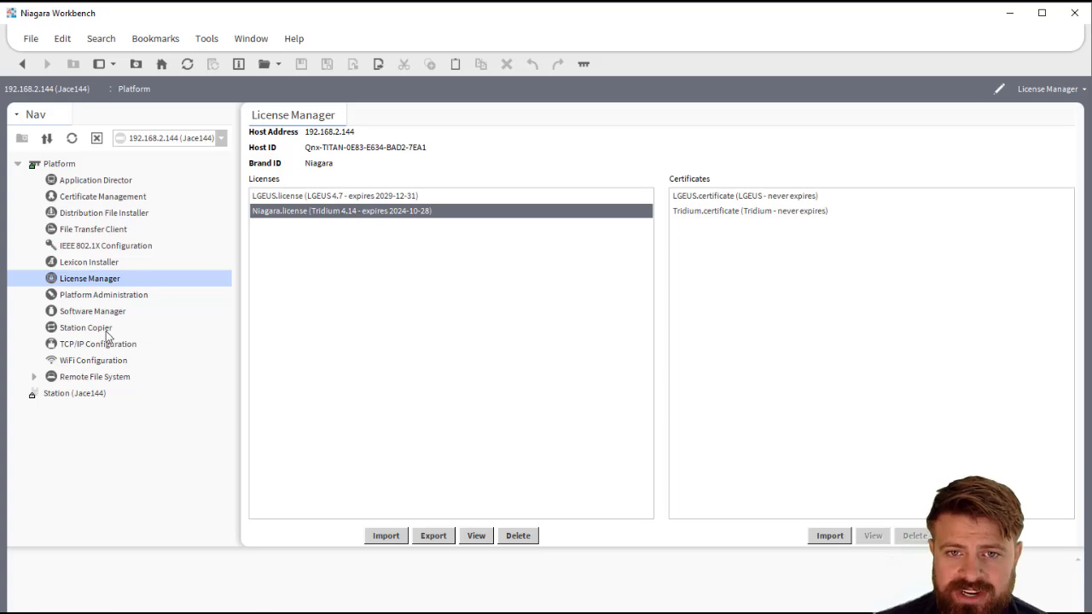
- Switch to Niagara Workbench, open the platform's TCP/IP Configuration and expand the Interface 2 settings
left_click(114, 350)
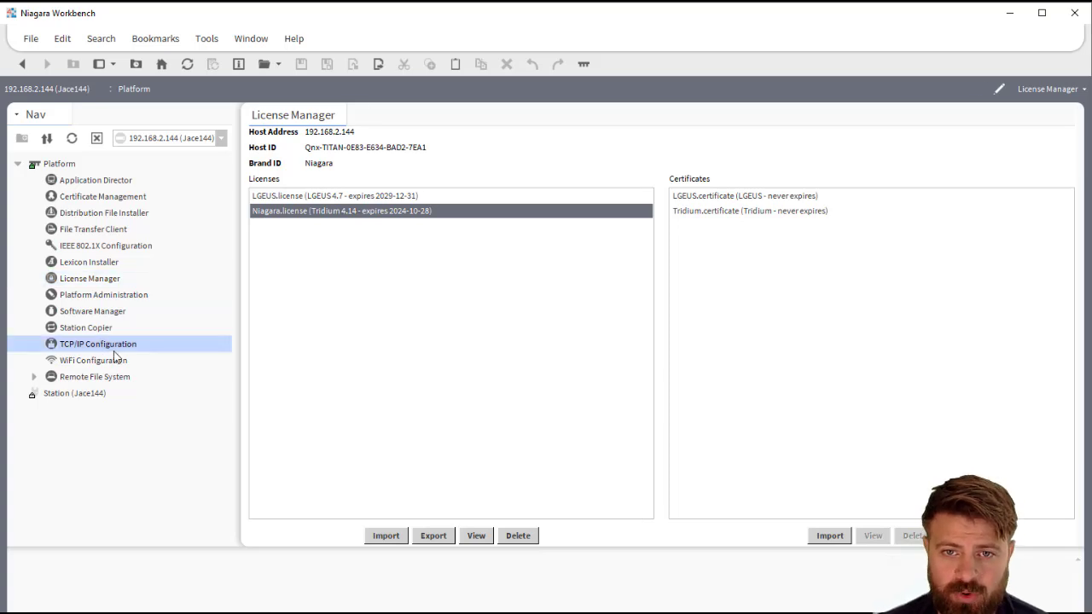
double_click(115, 351)
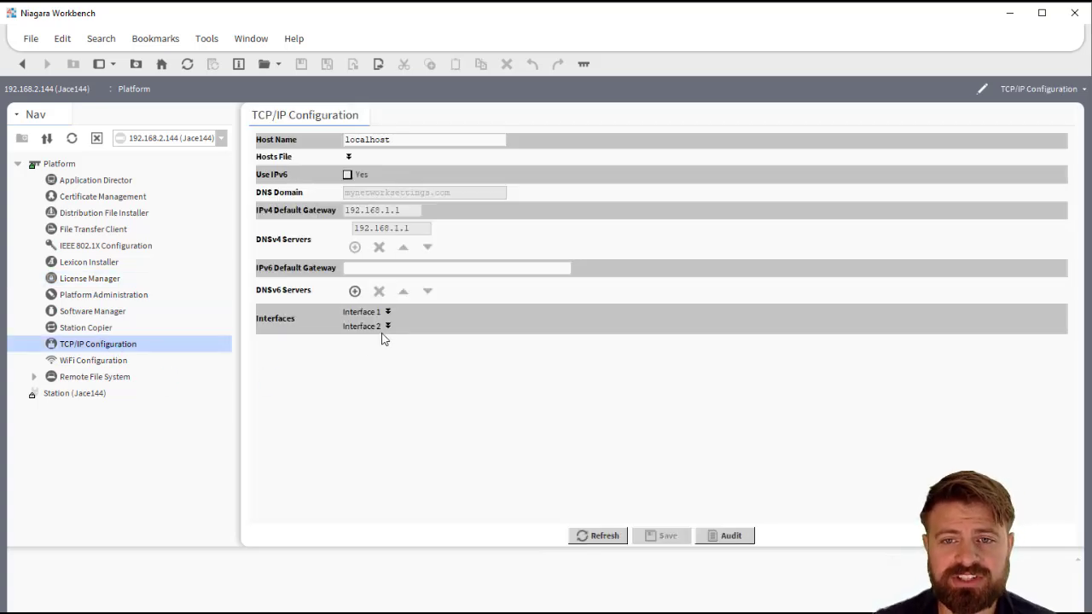
left_click(388, 327)
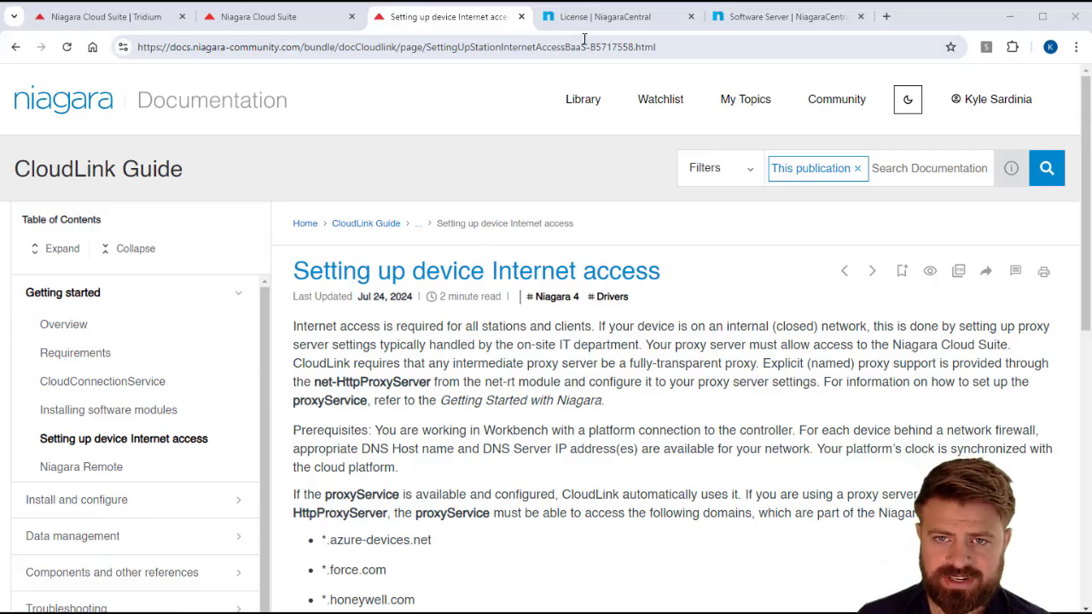
- Switch to the NiagaraCentral license page in the browser and examine the JACE's subscription software options and maintenance end date
left_click(597, 16)
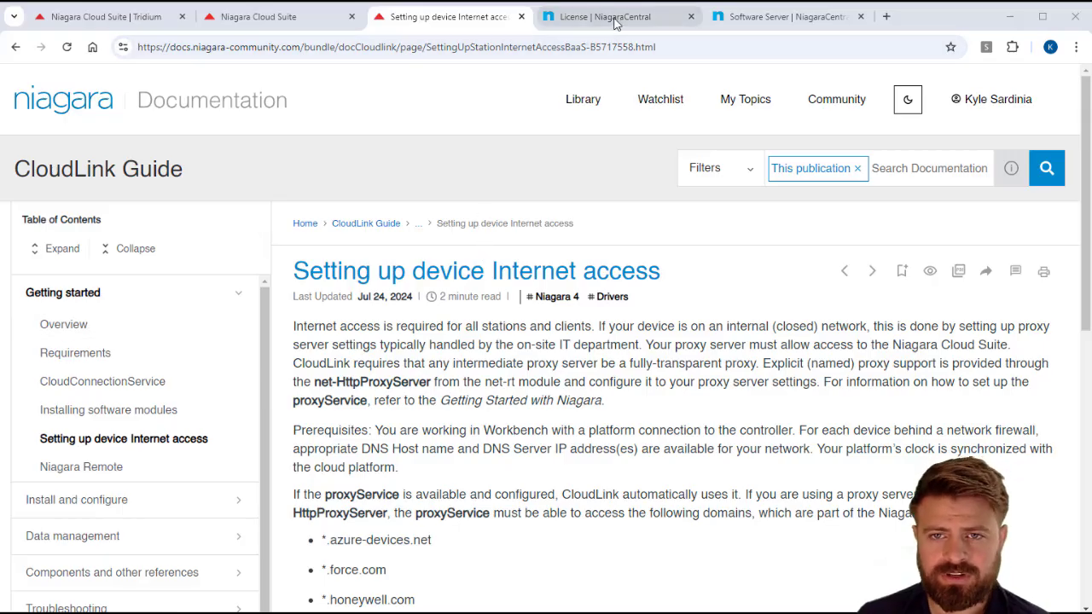
scroll(526, 439, "down", 3)
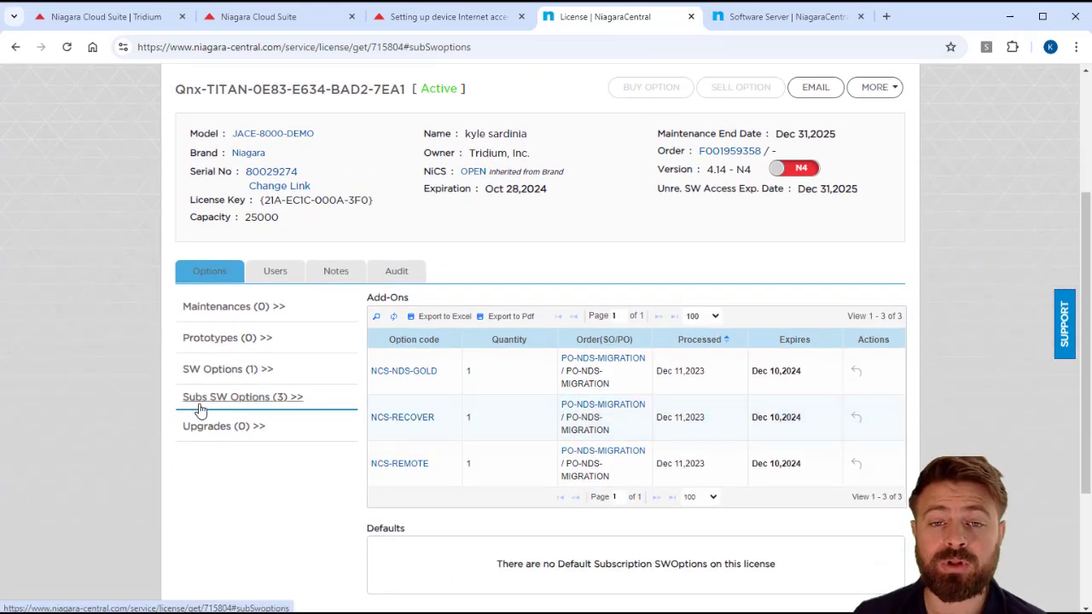
scroll(493, 361, "up", 2)
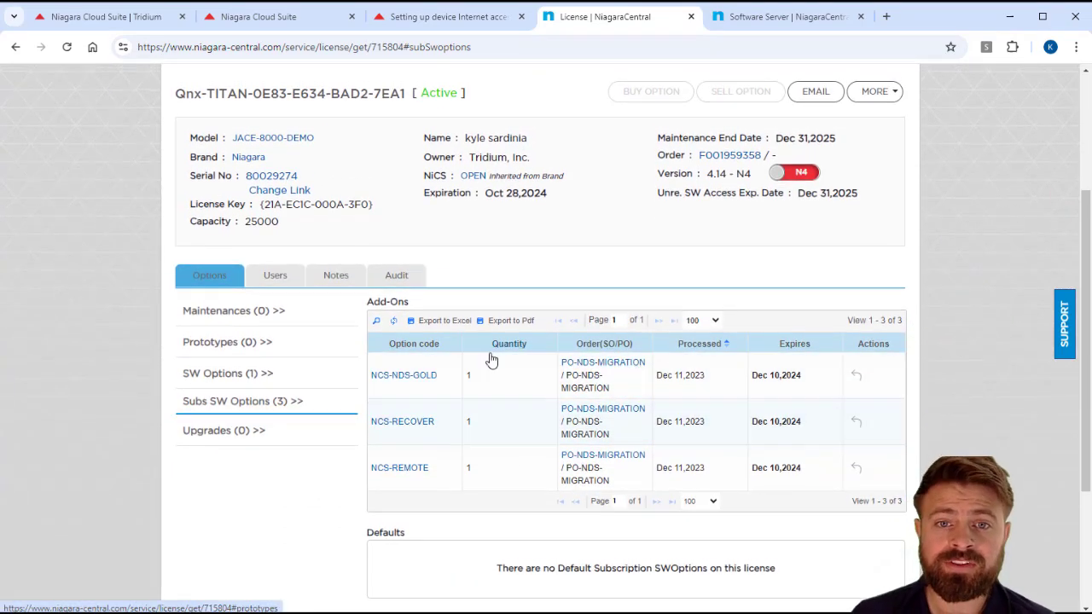
scroll(482, 384, "down", 1)
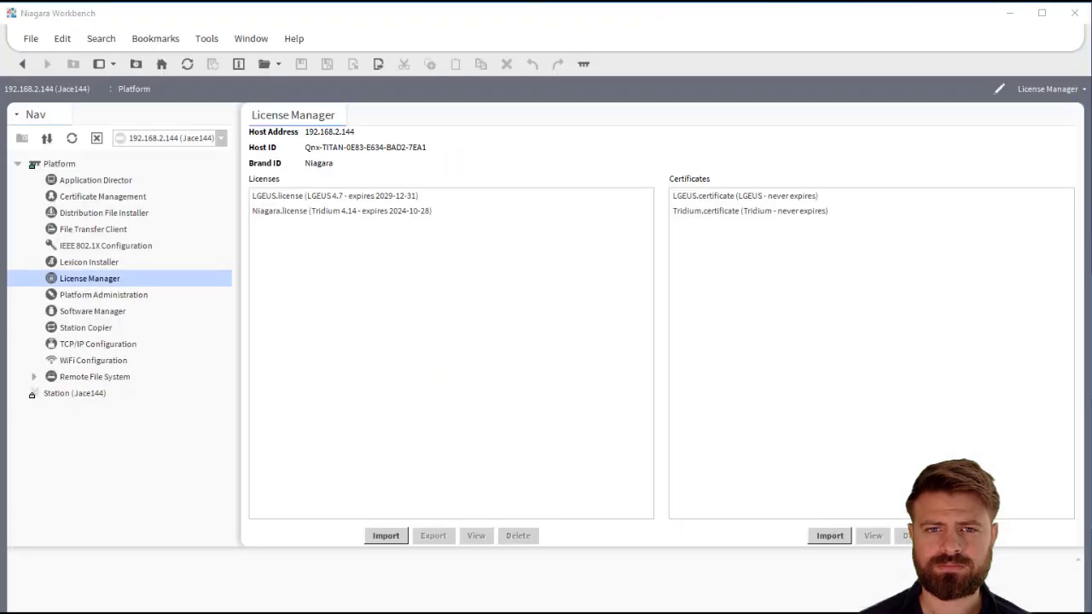
- In Workbench's License Manager, open Niagara.license for viewing and enlarge its window so the feature lines are readable
double_click(329, 215)
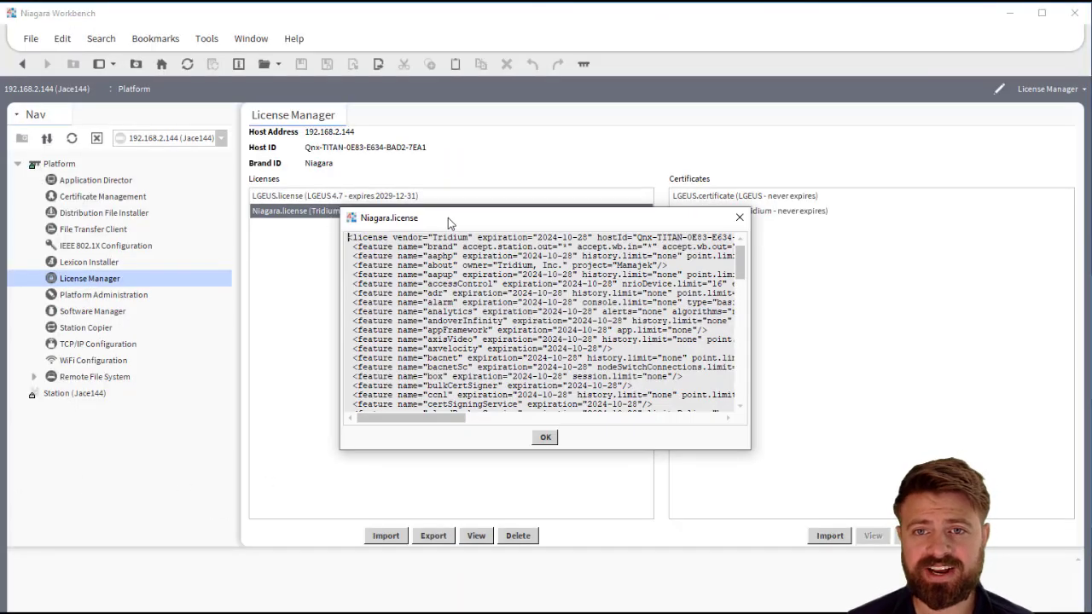
left_click_drag(433, 220, 330, 145)
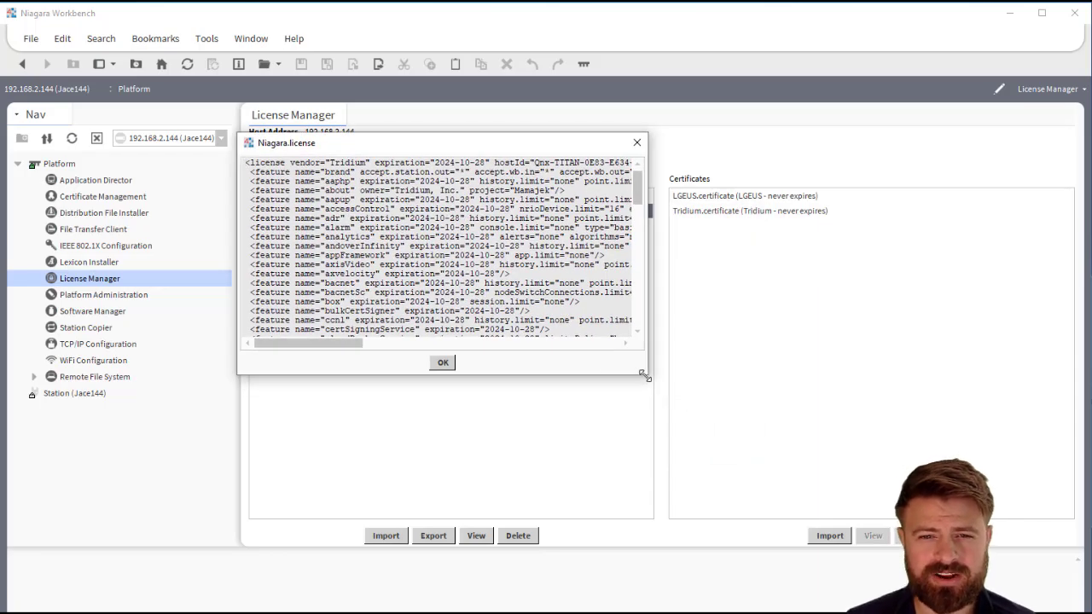
left_click_drag(651, 380, 1037, 611)
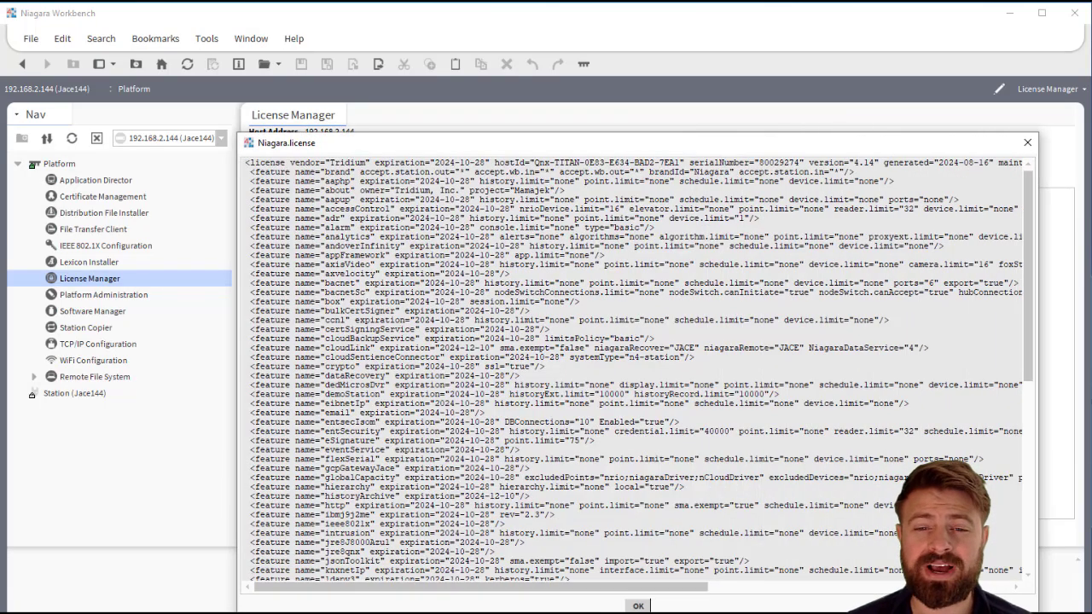
left_click_drag(307, 143, 195, 119)
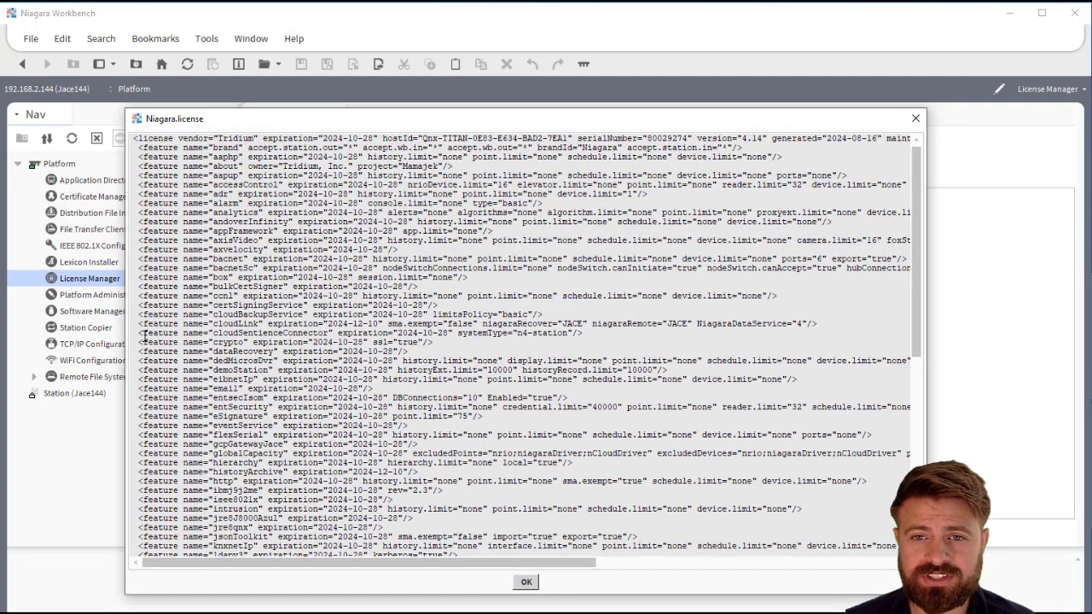
- Highlight the cloudLink feature's name and expiration, and the license's maintenanceExpiration attribute
left_click_drag(139, 324, 381, 325)
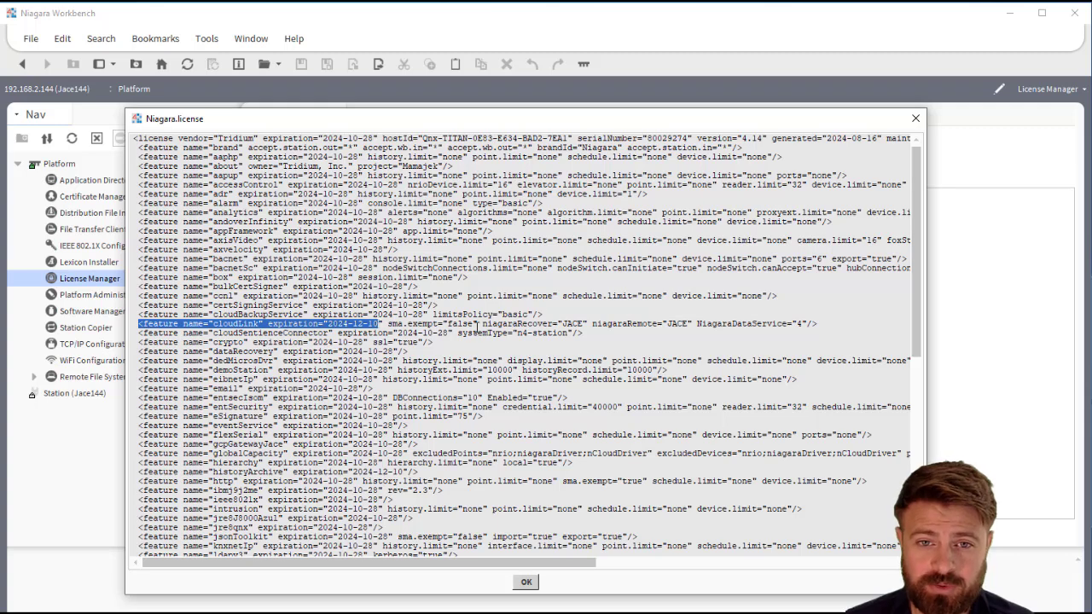
left_click(776, 145)
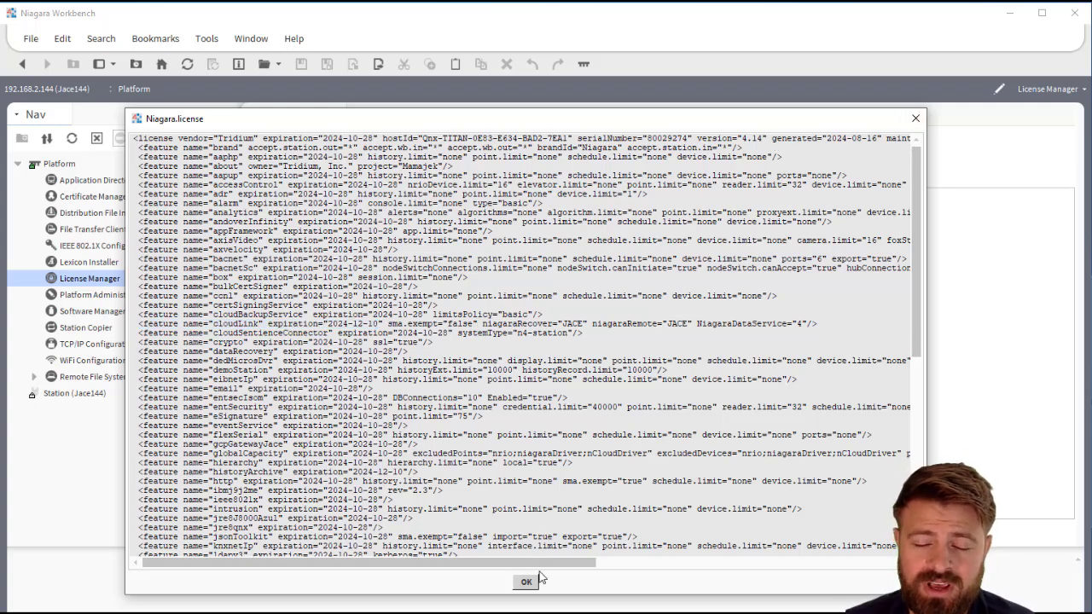
left_click_drag(540, 563, 682, 564)
left_click_drag(810, 138, 647, 136)
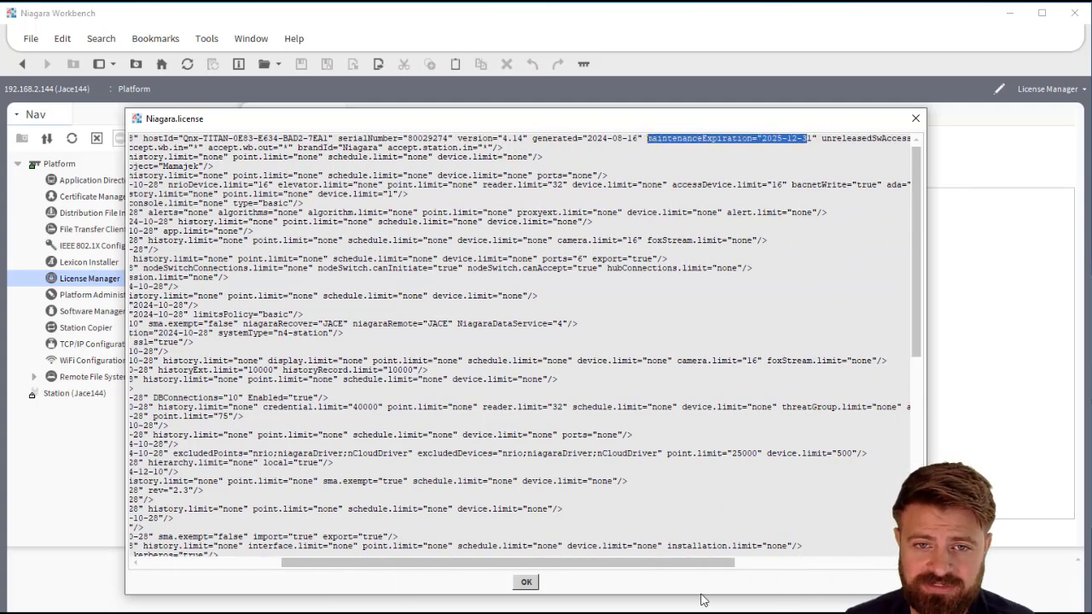
left_click_drag(619, 562, 441, 557)
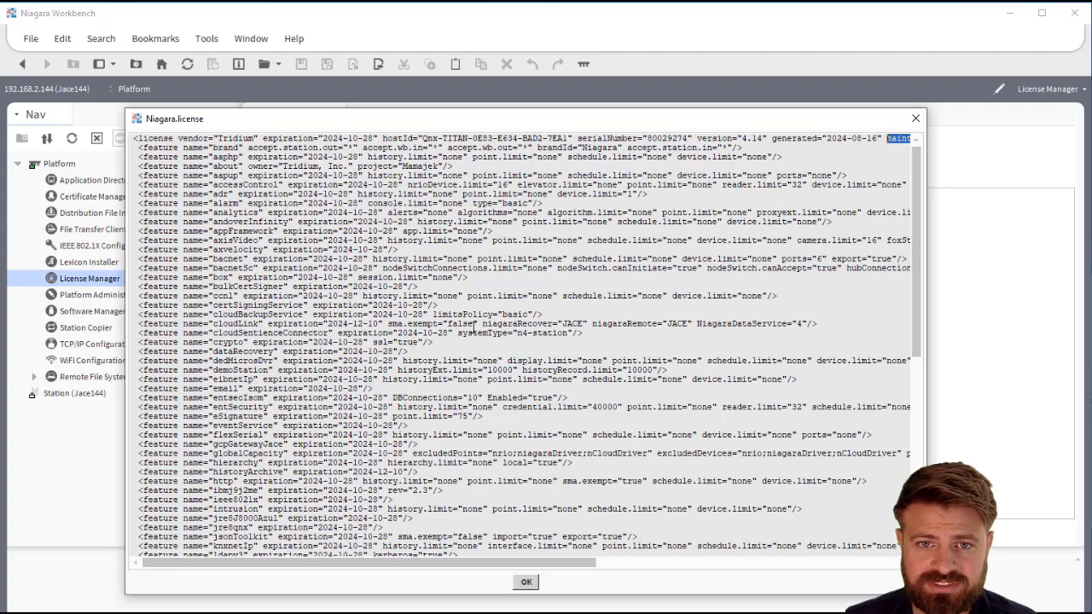
- Highlight the cloudLink feature's sma.exempt attribute and its niagaraRecover and niagaraRemote values, and inspect NiagaraDataService
left_click_drag(476, 325, 388, 325)
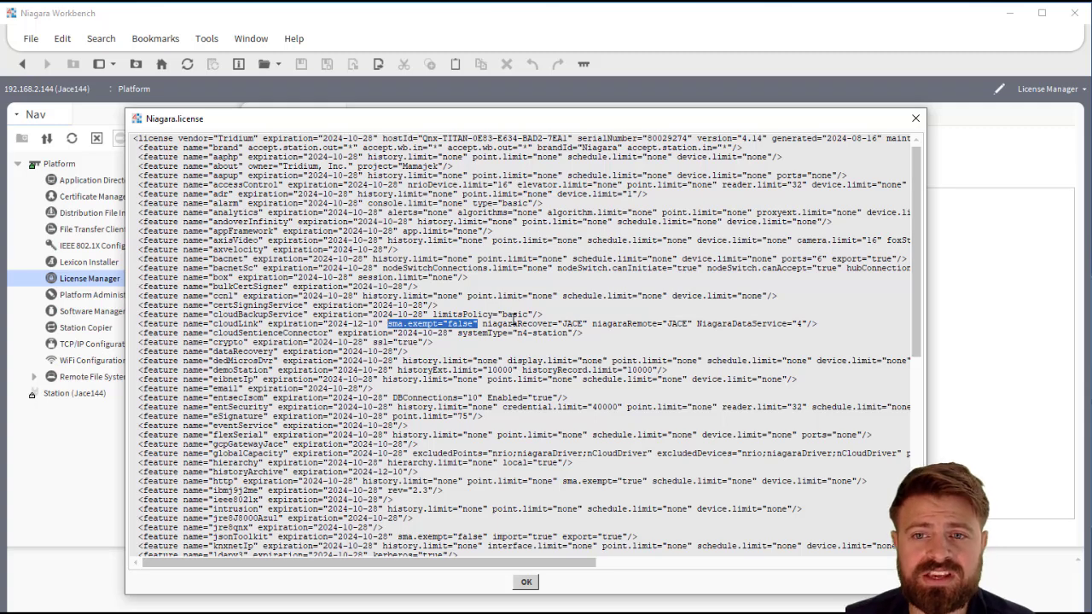
left_click_drag(586, 324, 555, 325)
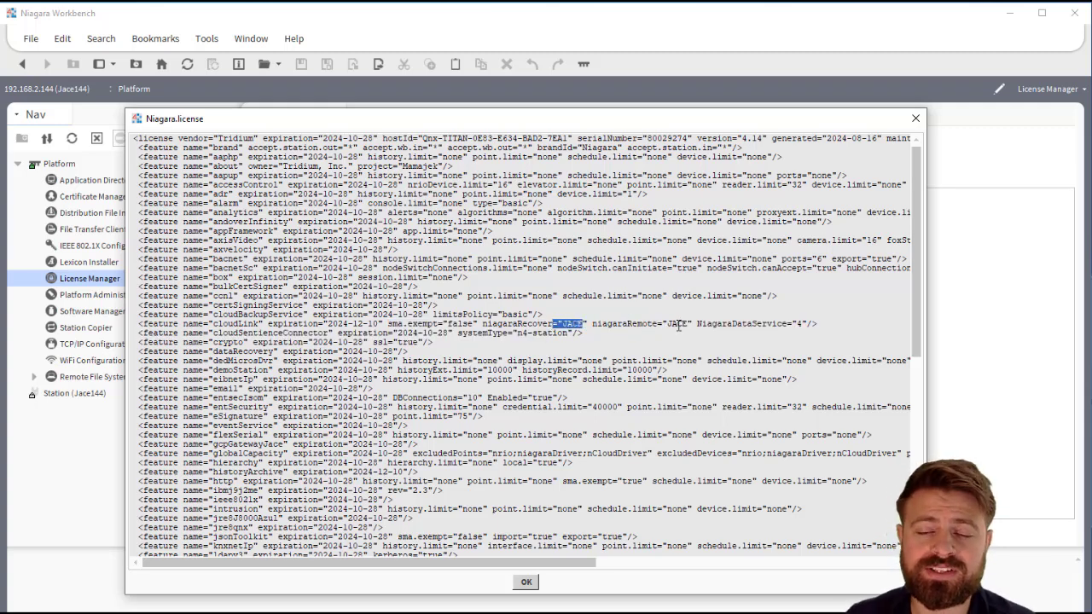
left_click_drag(686, 324, 662, 324)
left_click(763, 324)
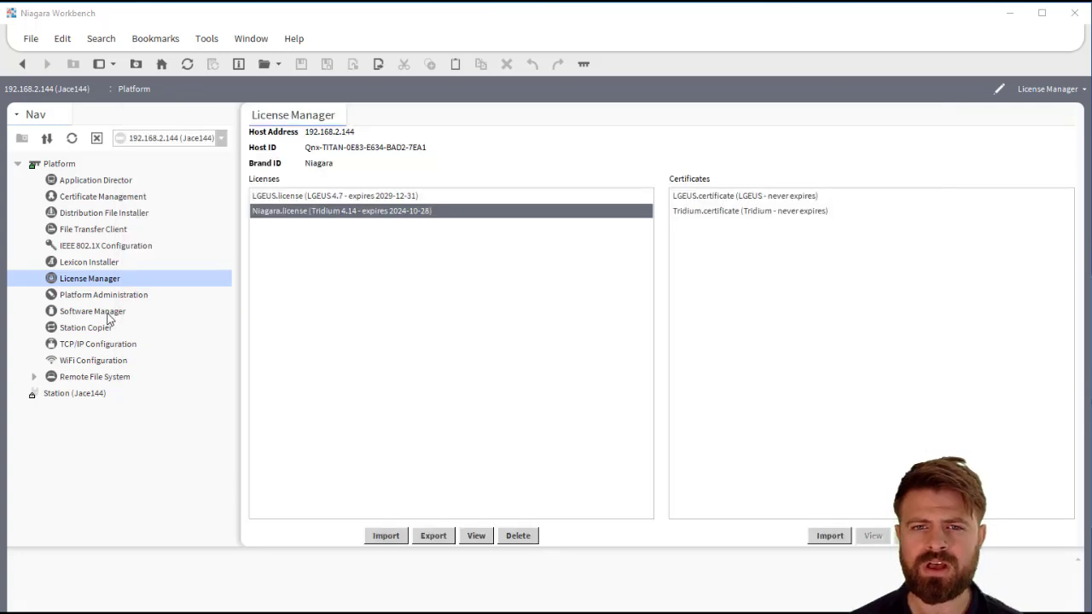
- Select the platform's Software Manager, and read the "CloudLink version requirements for NCS" article from the documentation page in the browser
left_click(108, 311)
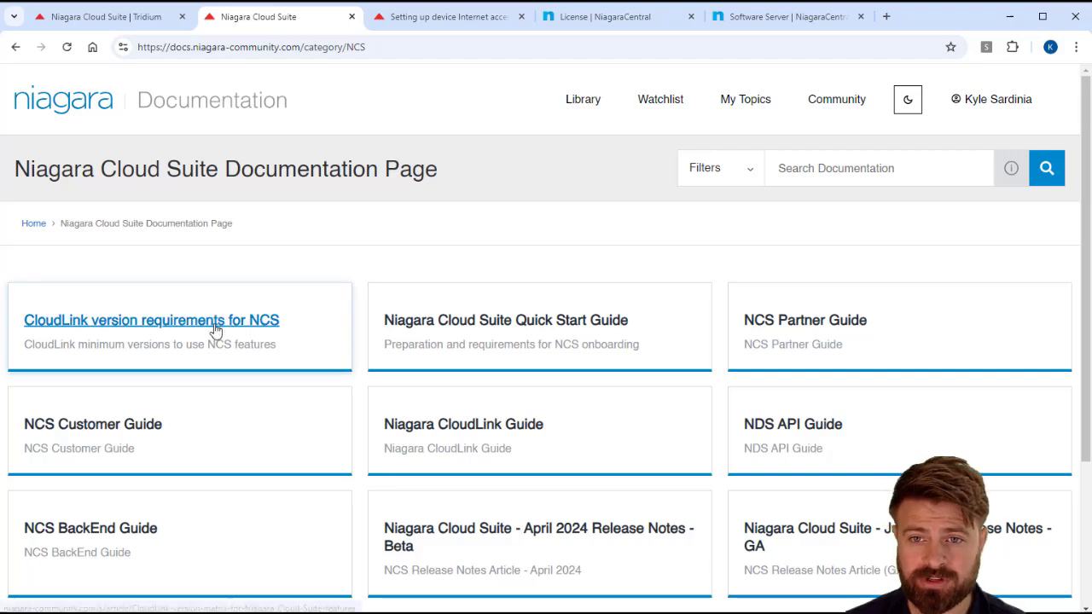
left_click(212, 326)
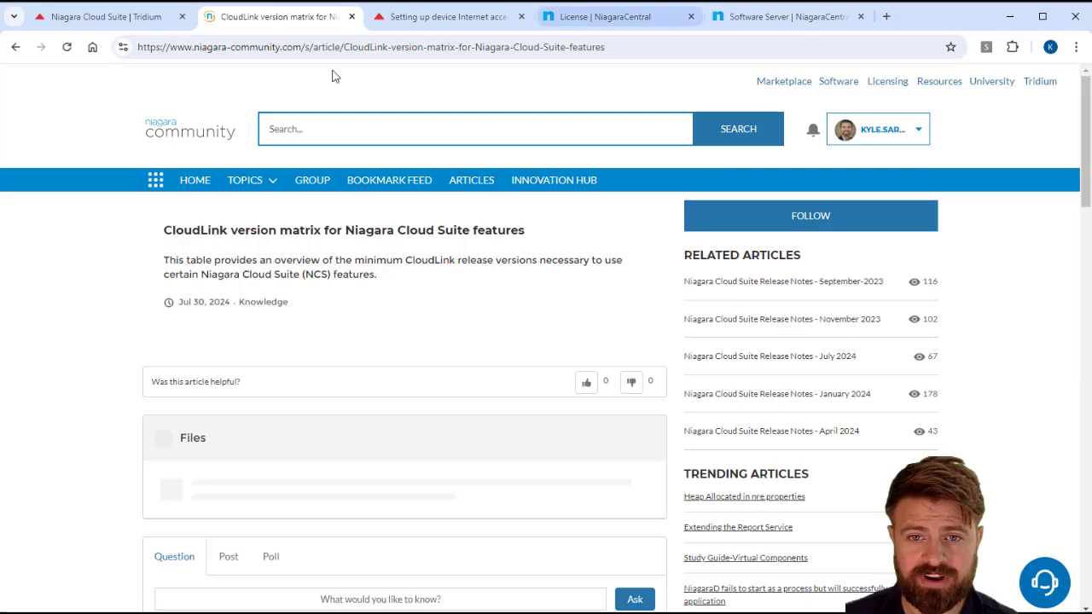
scroll(320, 375, "down", 2)
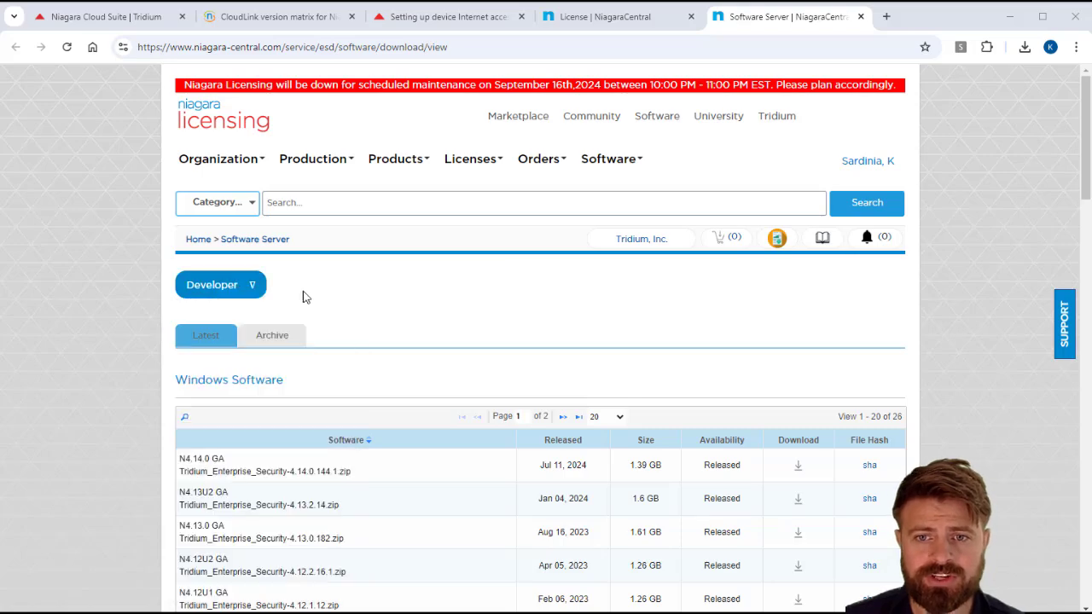
- Download Niagara_Cloud_Link-4.14.0.160.zip, the Niagara Cloud modules for 4.14.0 GA, from the Software Server's Modules list
mouse_move(243, 285)
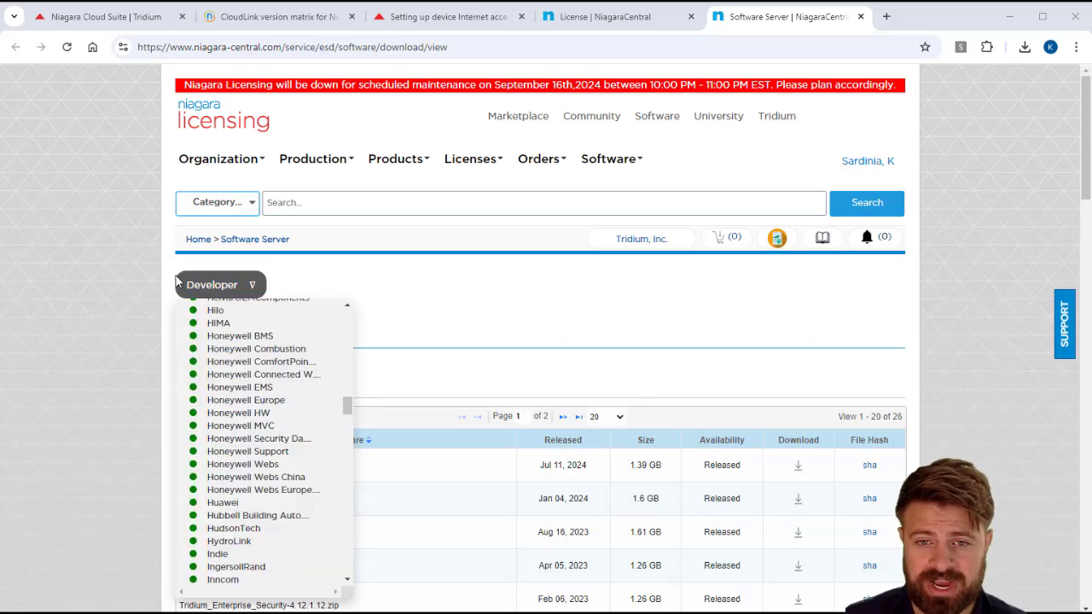
scroll(453, 296, "down", 4)
scroll(453, 296, "down", 15)
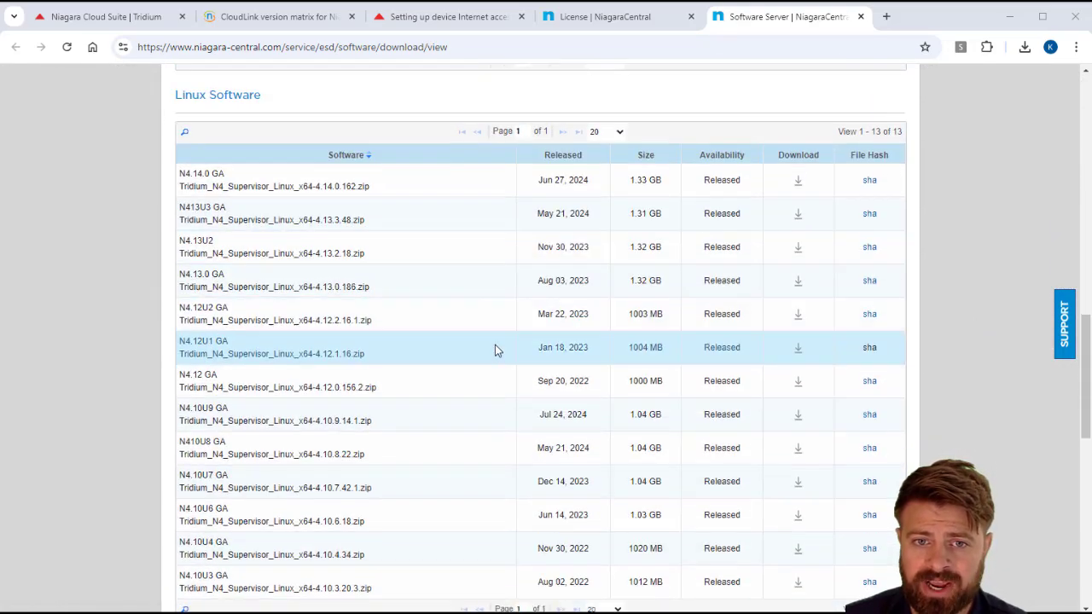
scroll(512, 197, "up", 1)
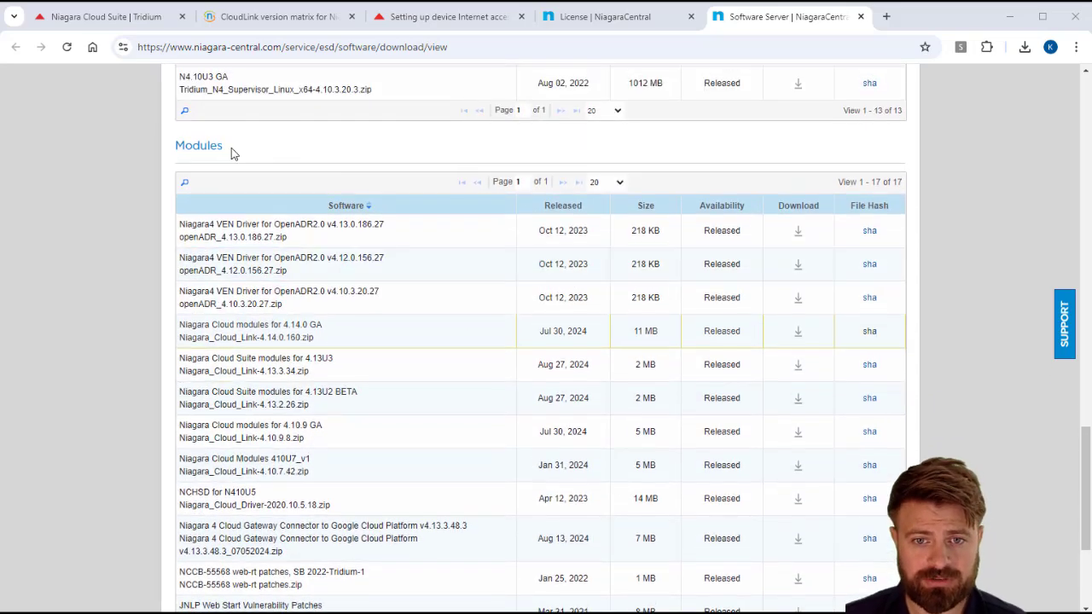
left_click_drag(231, 148, 161, 161)
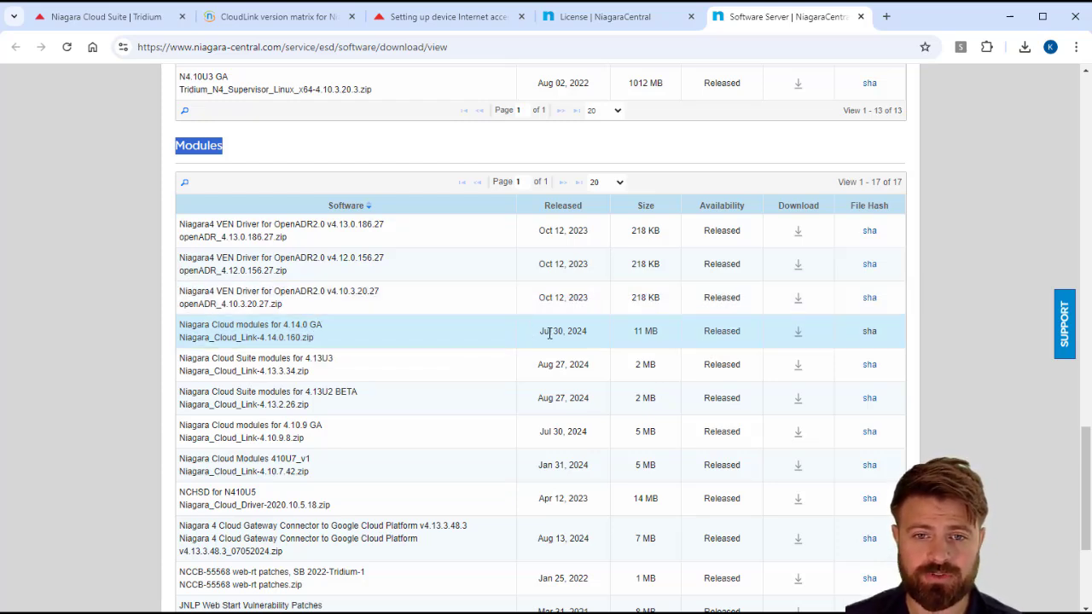
left_click(800, 339)
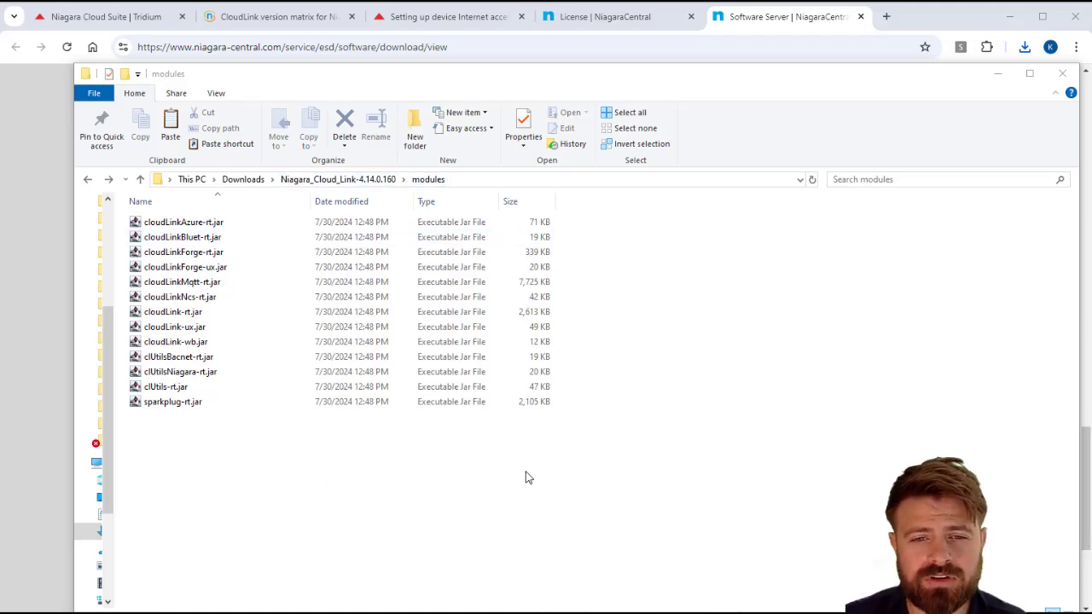
- Browse from the extracted CloudLink modules to the modules folder of the Niagara-4.14.0.162 installation on drive C
left_click(110, 181)
left_click(110, 181)
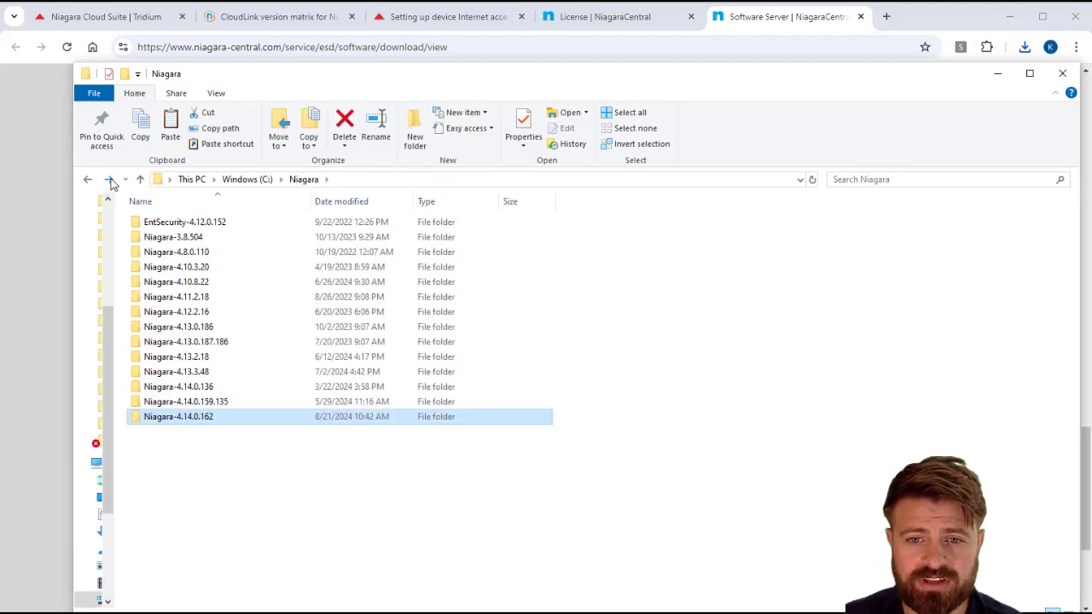
left_click(110, 180)
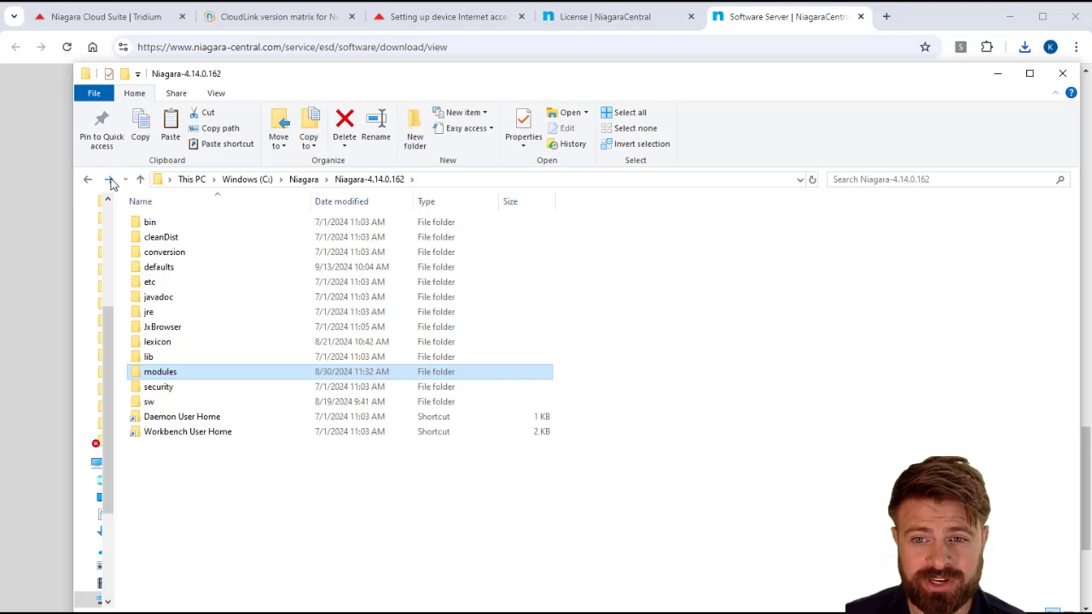
left_click(110, 181)
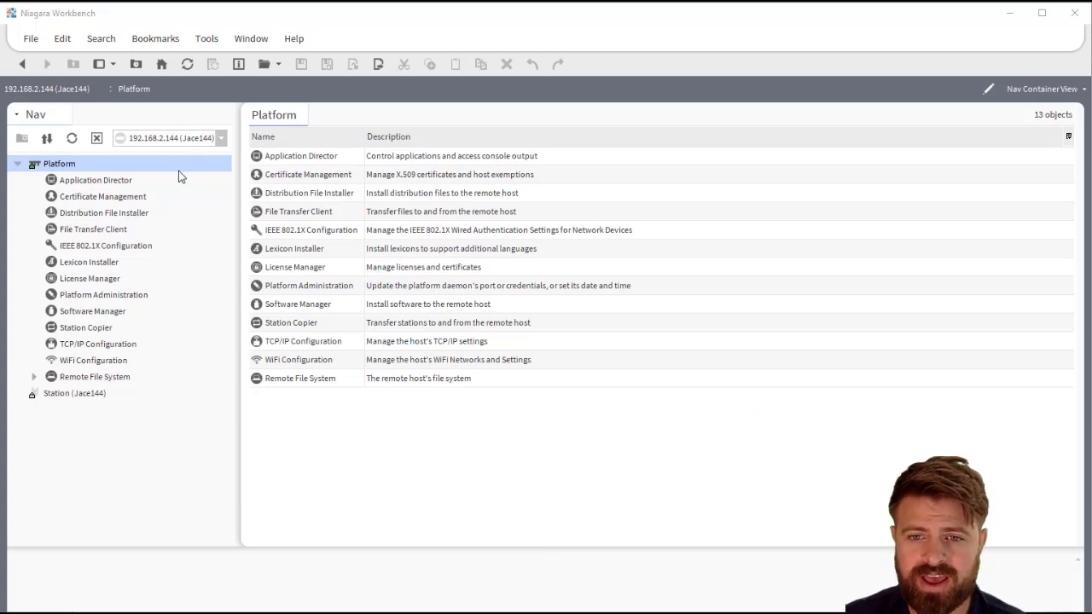
- Open the platform's Software Manager, sort the modules by installed version, and check the versions of the cloudLink modules
double_click(116, 311)
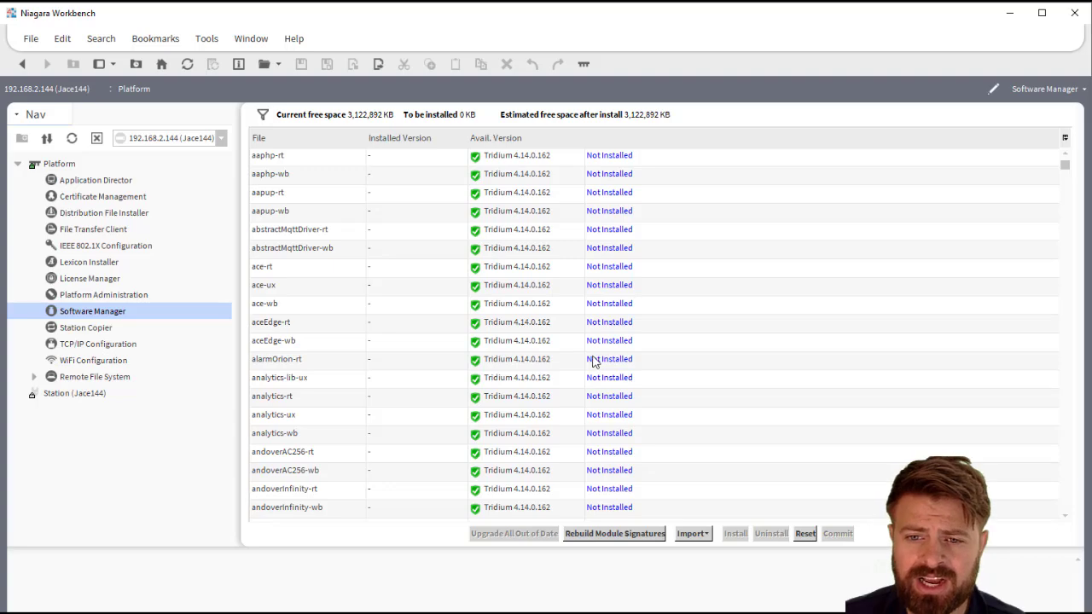
scroll(500, 365, "down", 3)
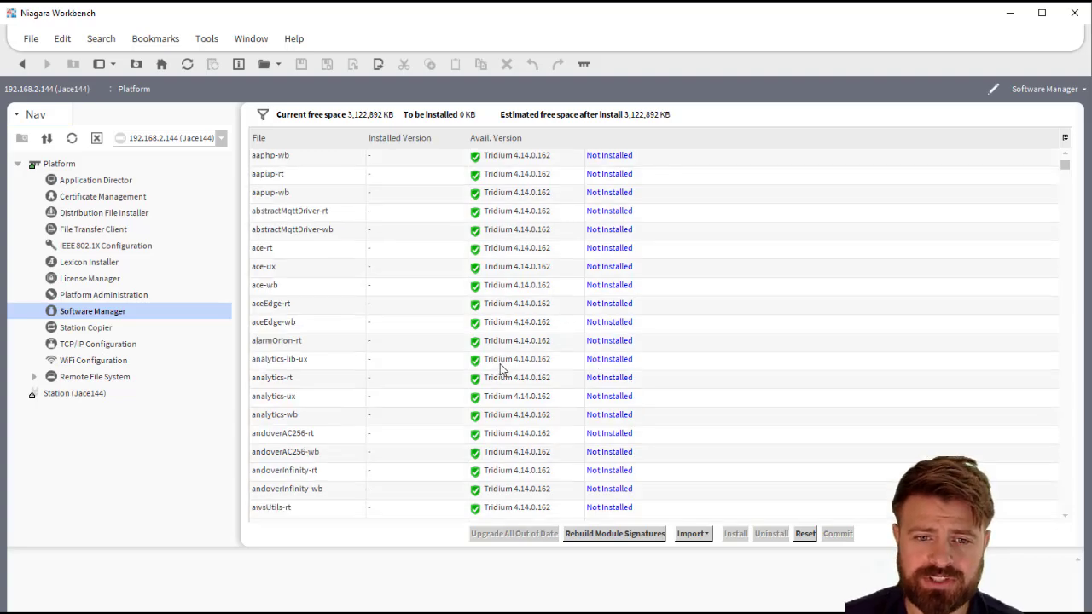
scroll(555, 402, "down", 6)
scroll(670, 353, "up", 6)
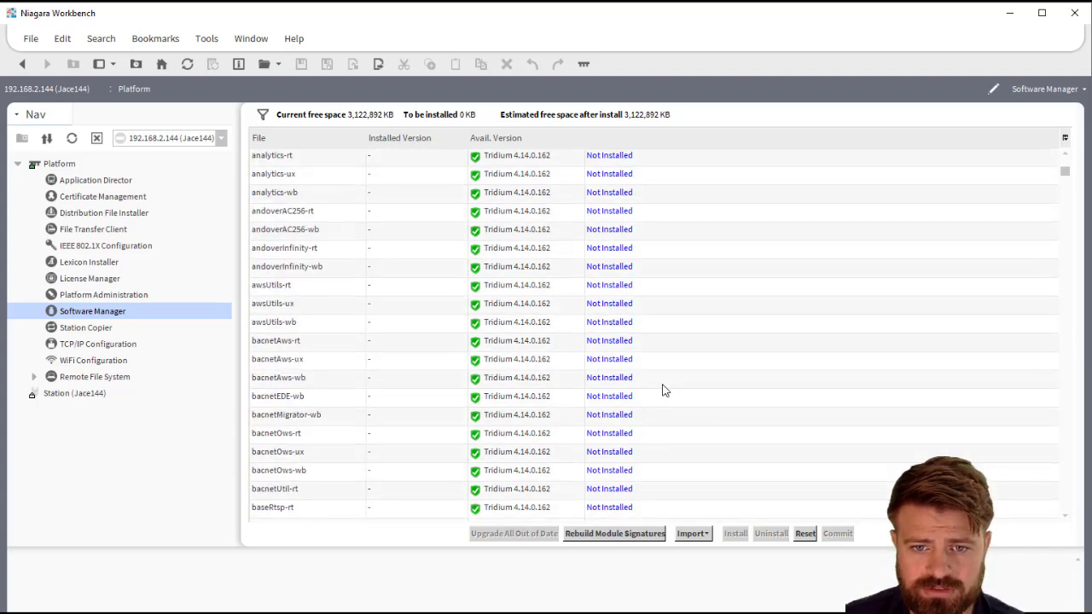
scroll(429, 179, "up", 1)
left_click(427, 137)
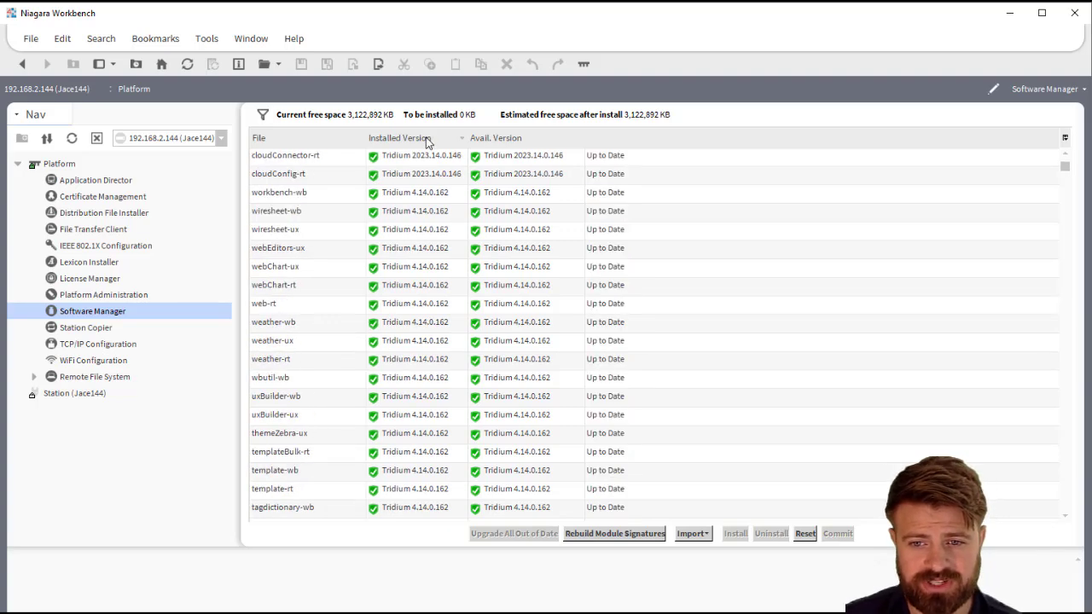
scroll(426, 322, "down", 10)
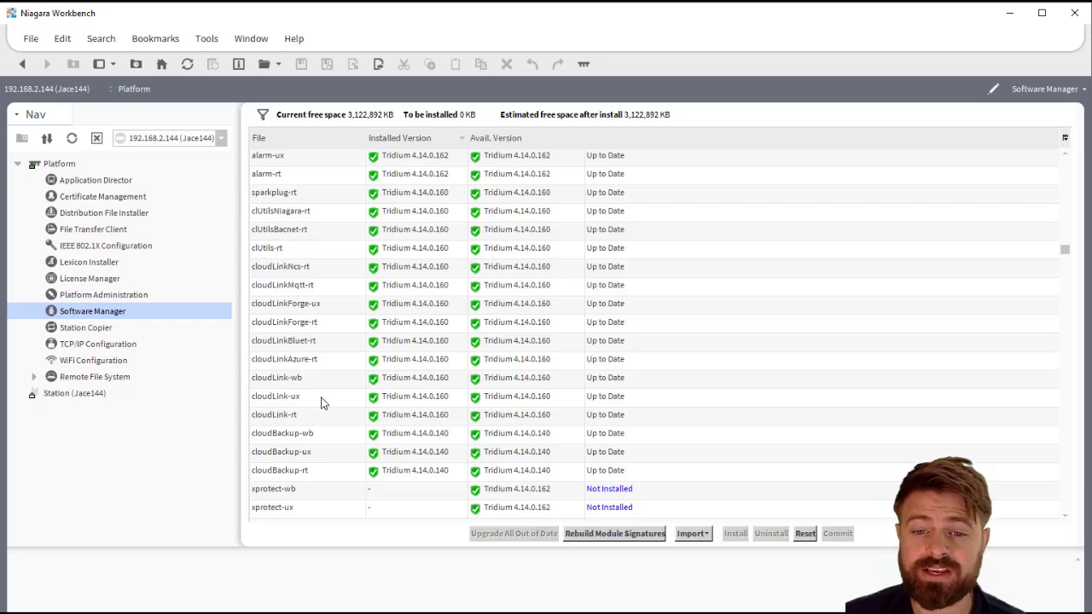
left_click(453, 360)
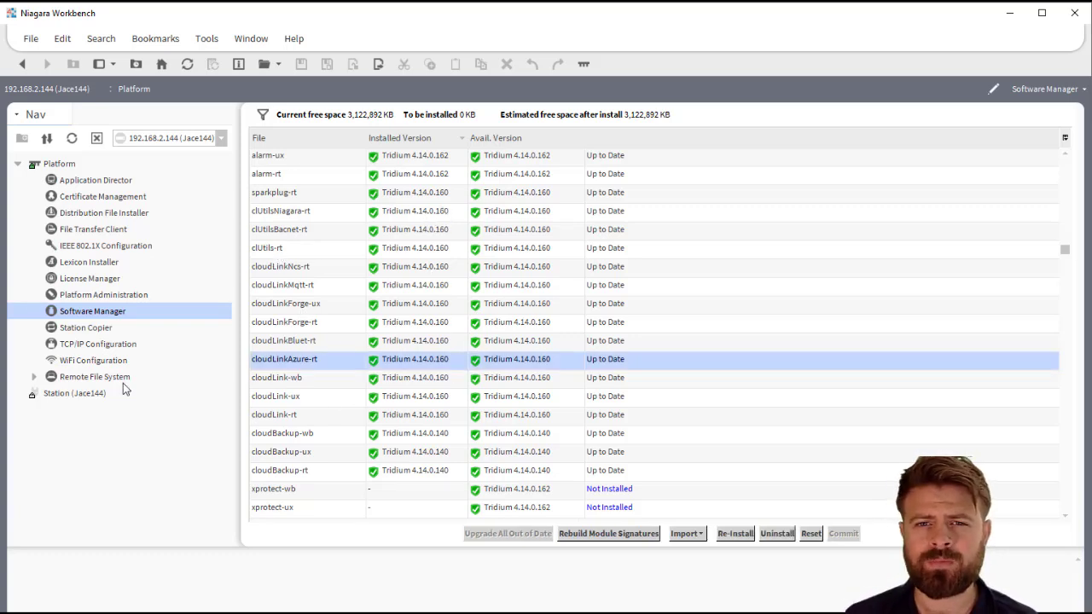
- Connect to the Jace144 station with the remembered credentials and open its Config property sheet
double_click(62, 396)
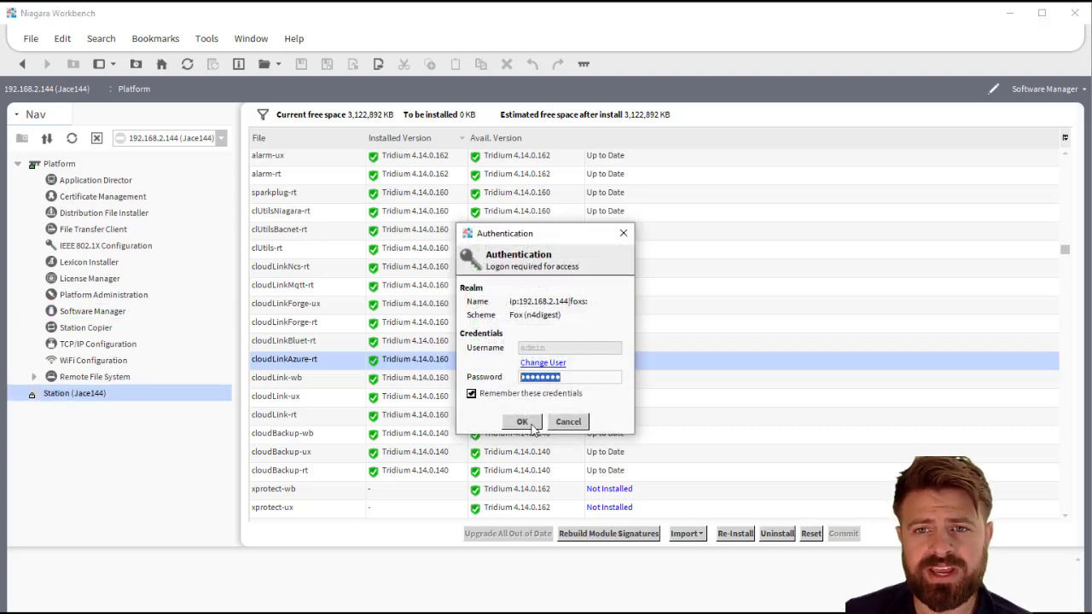
left_click(522, 422)
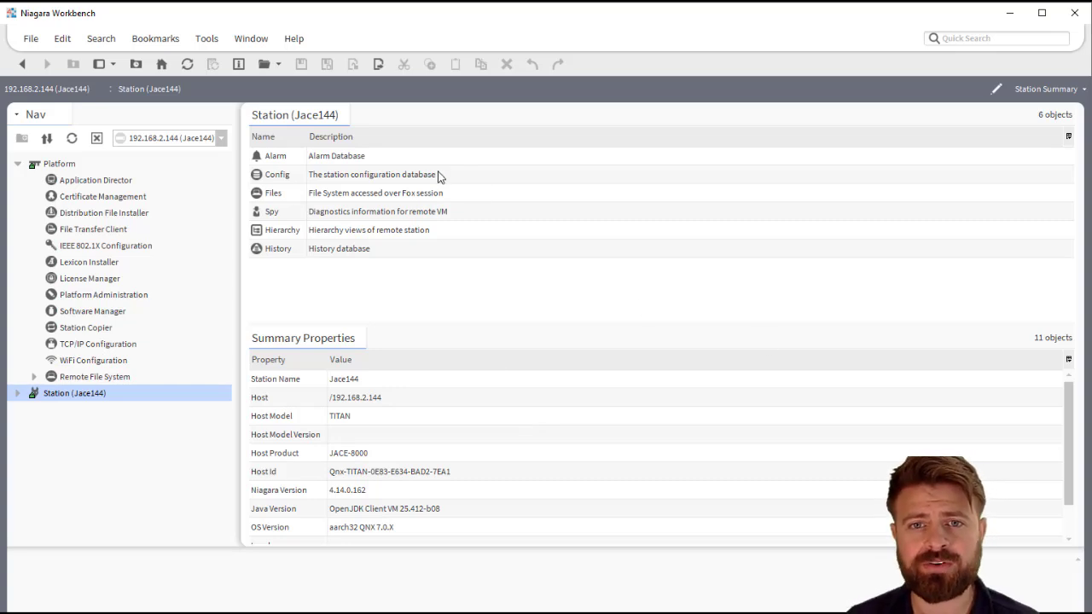
double_click(437, 175)
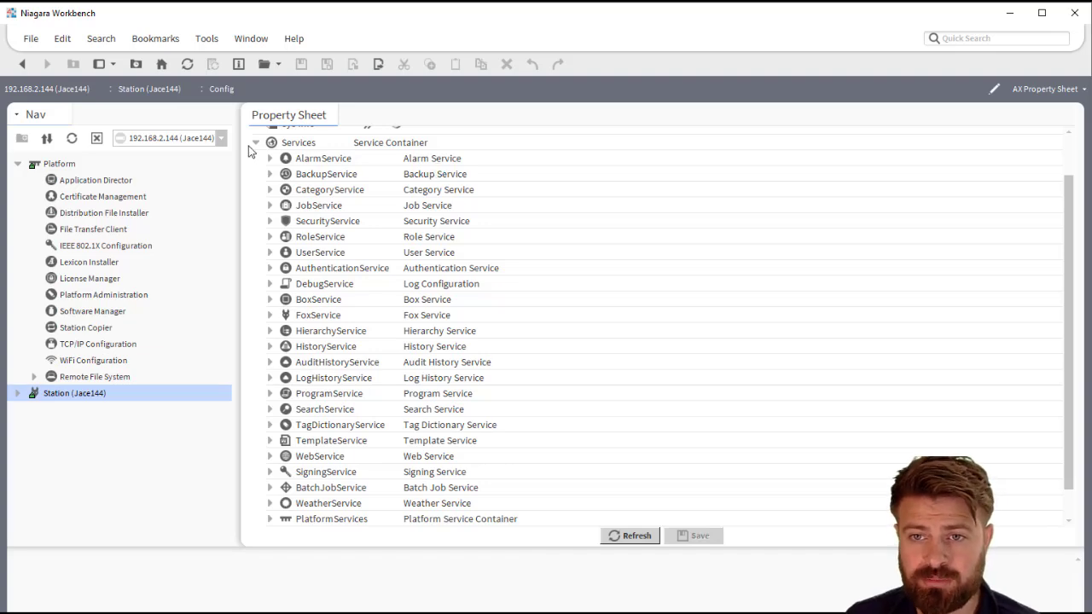
- Look through the services in the station's Services container and collapse it again
scroll(342, 281, "down", 1)
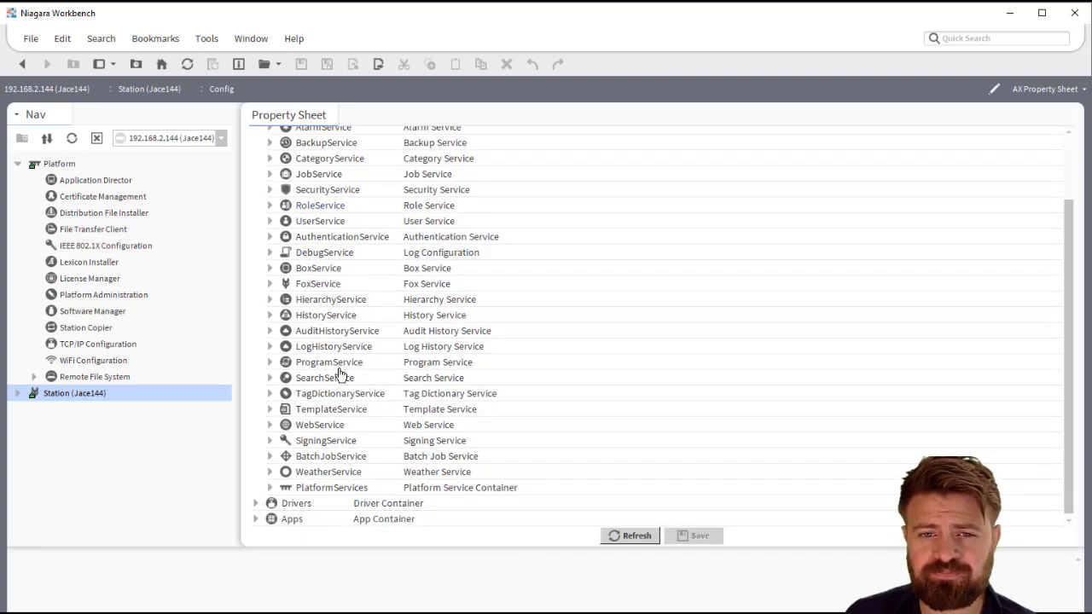
scroll(350, 475, "up", 2)
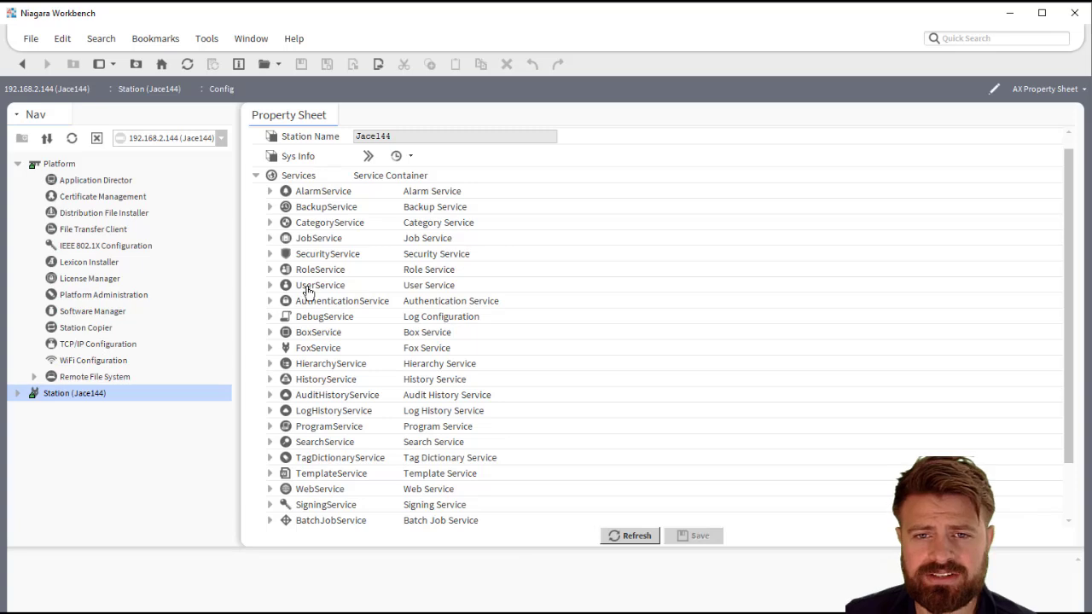
left_click(257, 176)
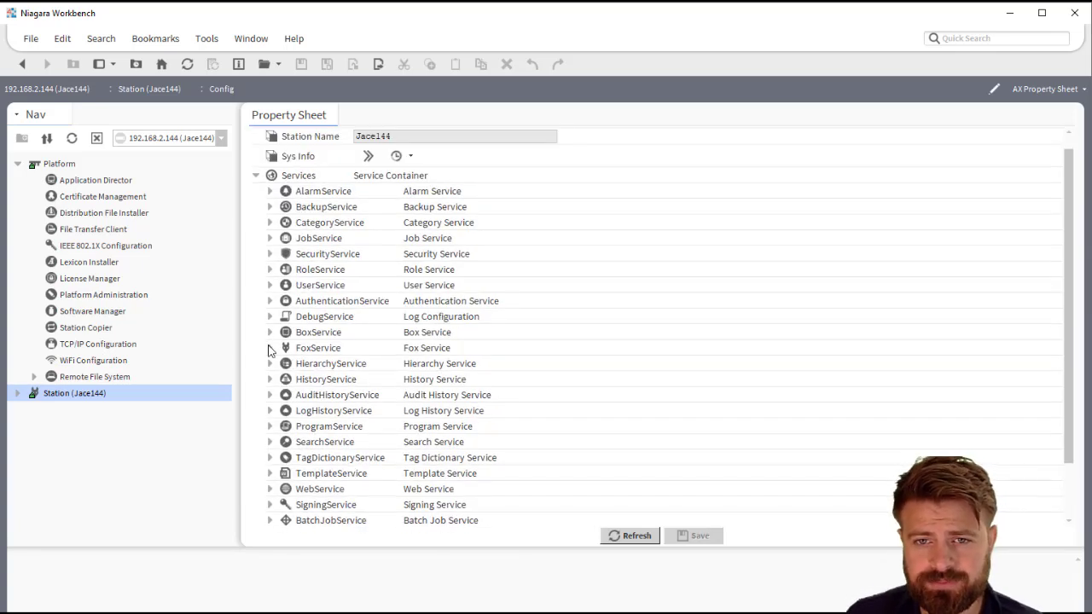
left_click(257, 175)
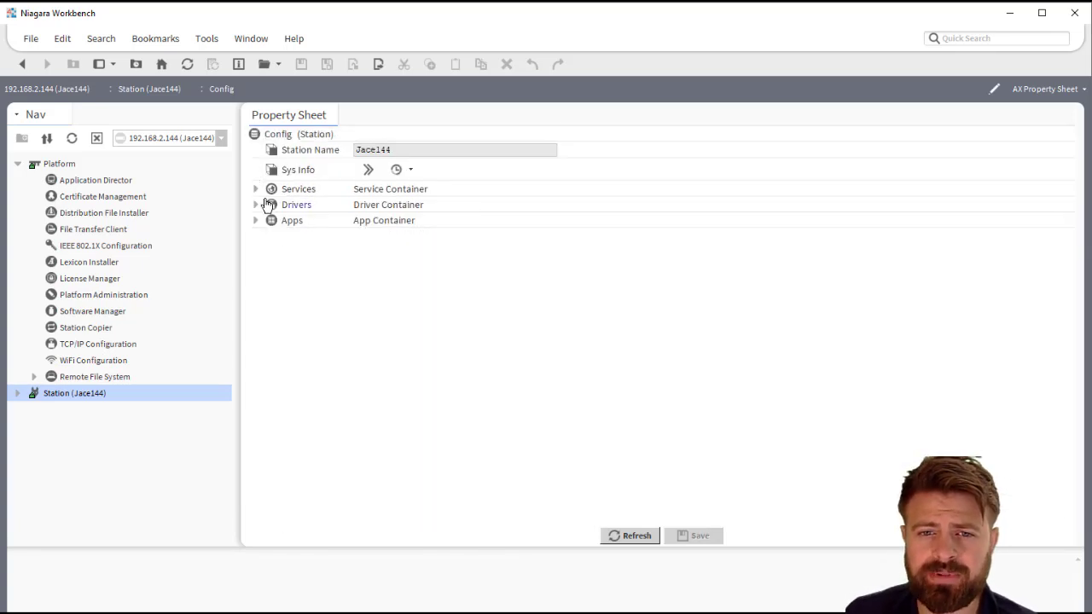
- Show the palette side bar and open the cloudLinkNcs palette, filtering the palette modules by "clo"
left_click(206, 40)
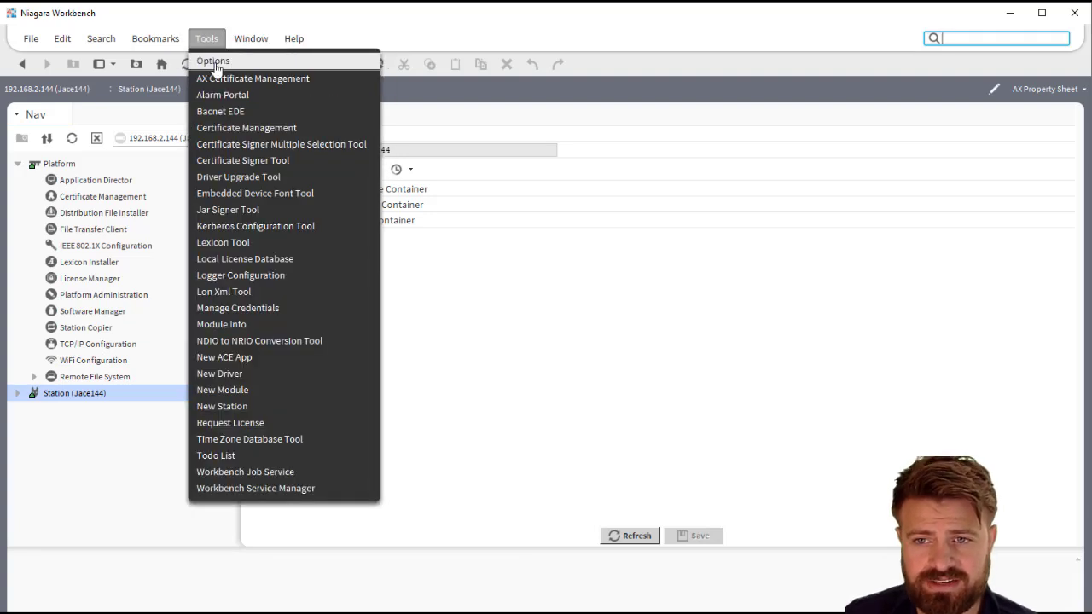
mouse_move(341, 61)
left_click(428, 165)
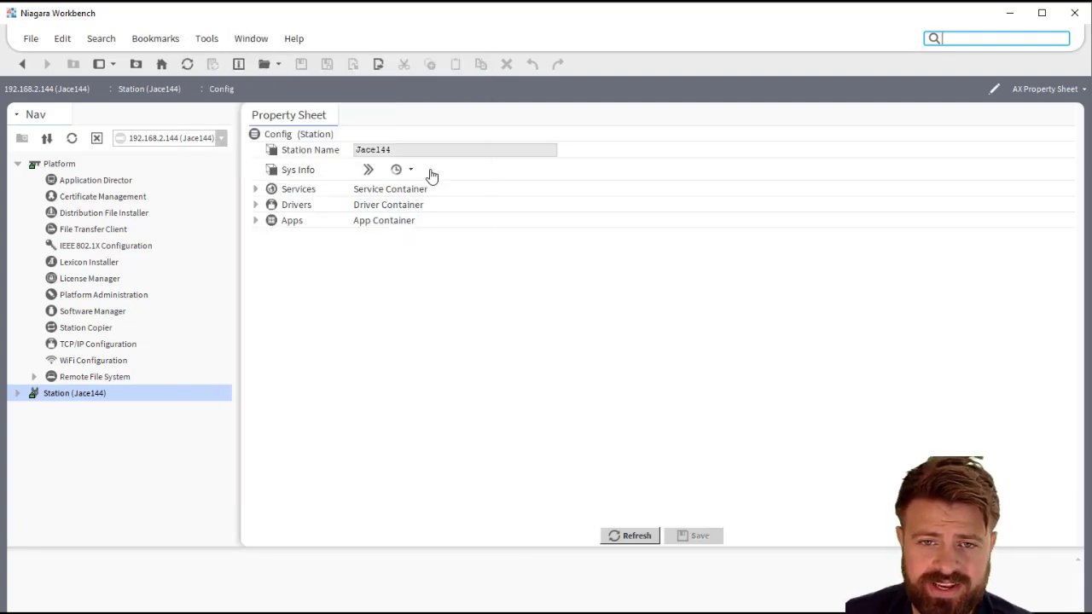
left_click(21, 356)
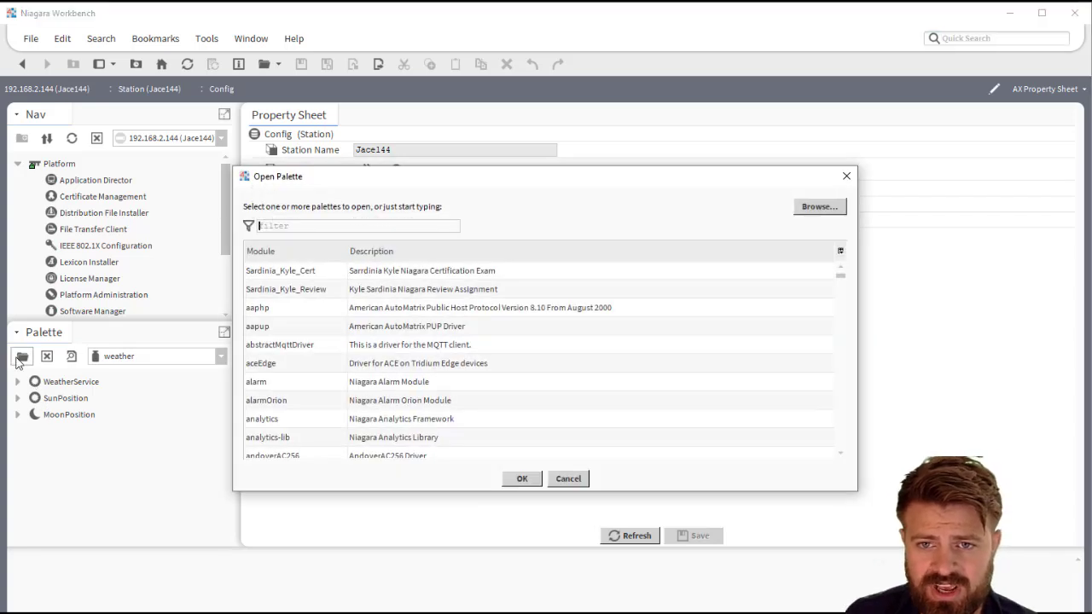
type("clo")
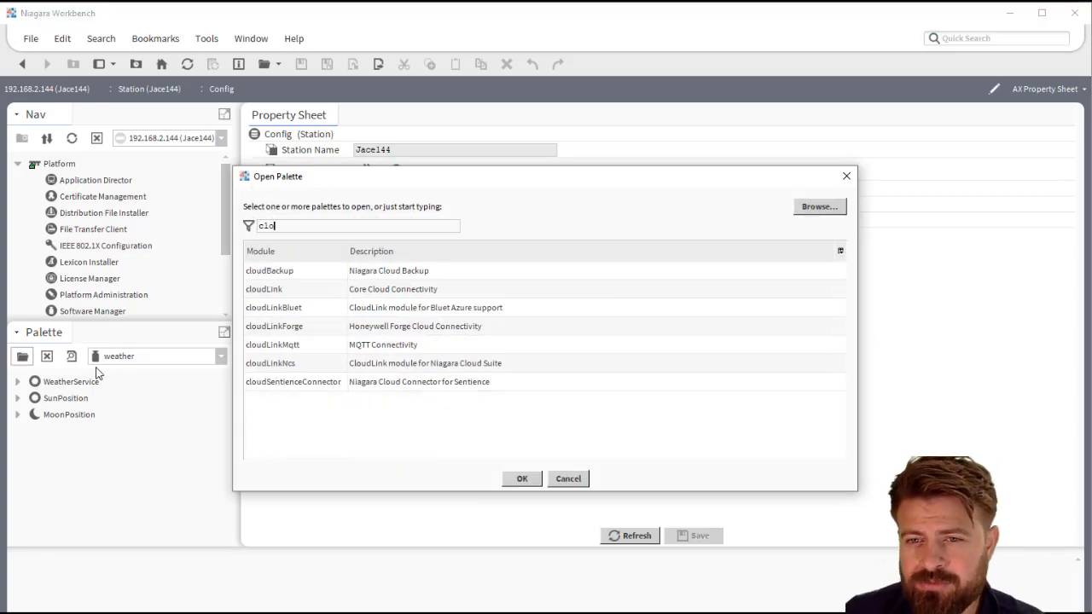
double_click(375, 364)
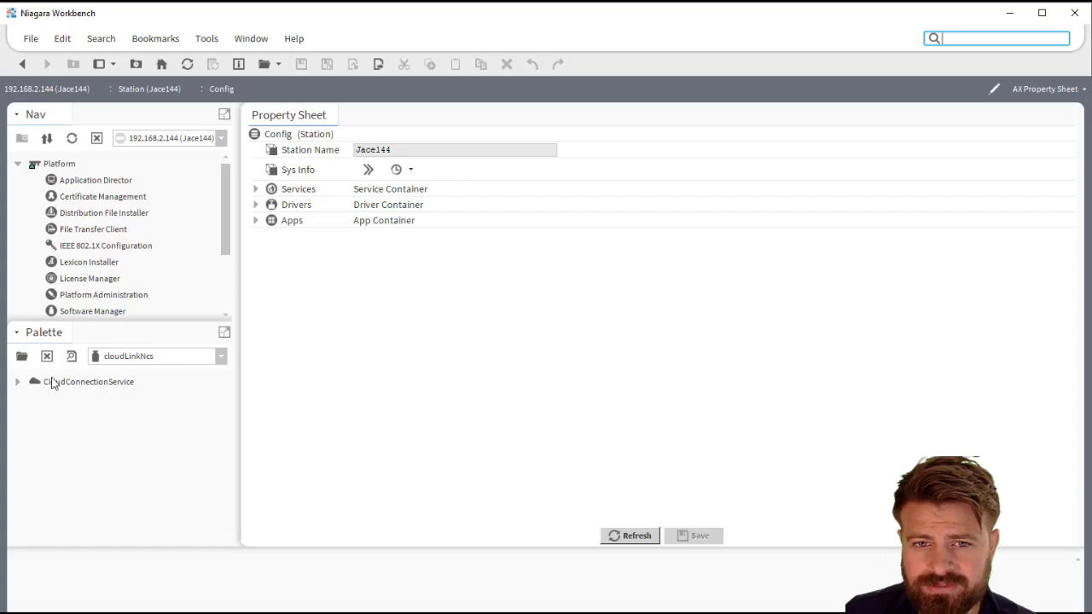
- Add the CloudConnectionService from the cloudLinkNcs palette to the station's Services container, accepting the default name
mouse_move(110, 316)
left_mouse_down()
mouse_move(97, 360)
mouse_move(114, 322)
mouse_move(109, 331)
left_mouse_up()
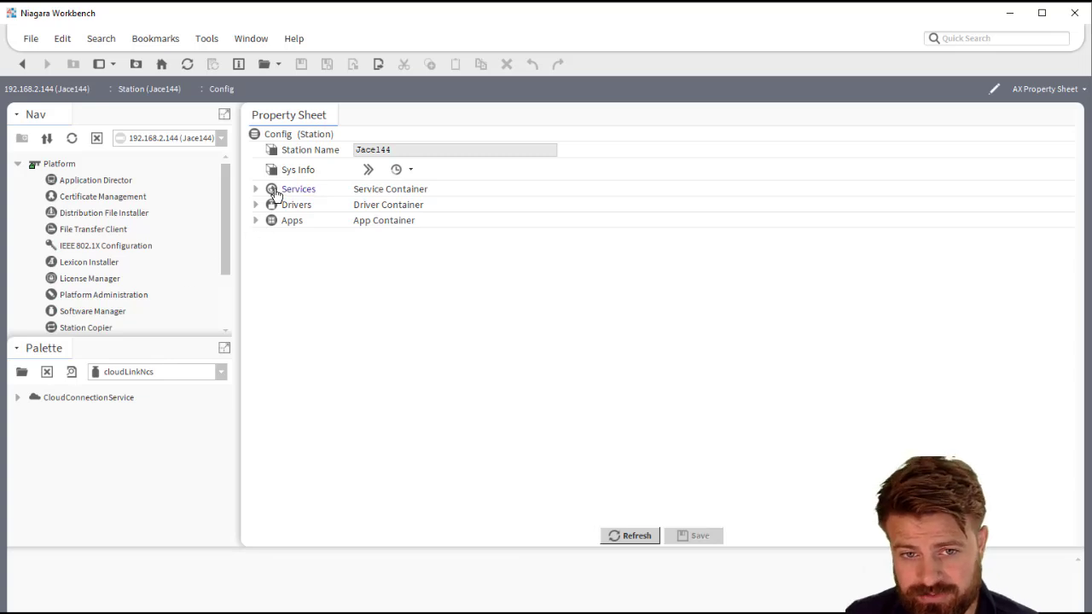
left_click_drag(74, 395, 295, 194)
left_click(520, 353)
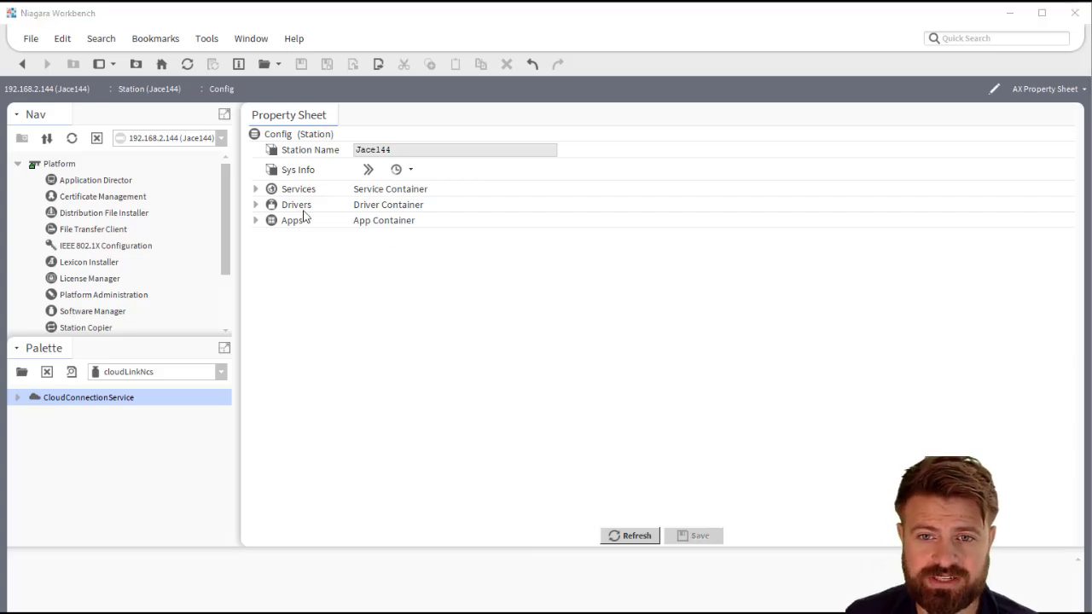
- Expand CloudConnectionService under Services, along with its Authenticators, Transports and Channels folders
left_click(255, 189)
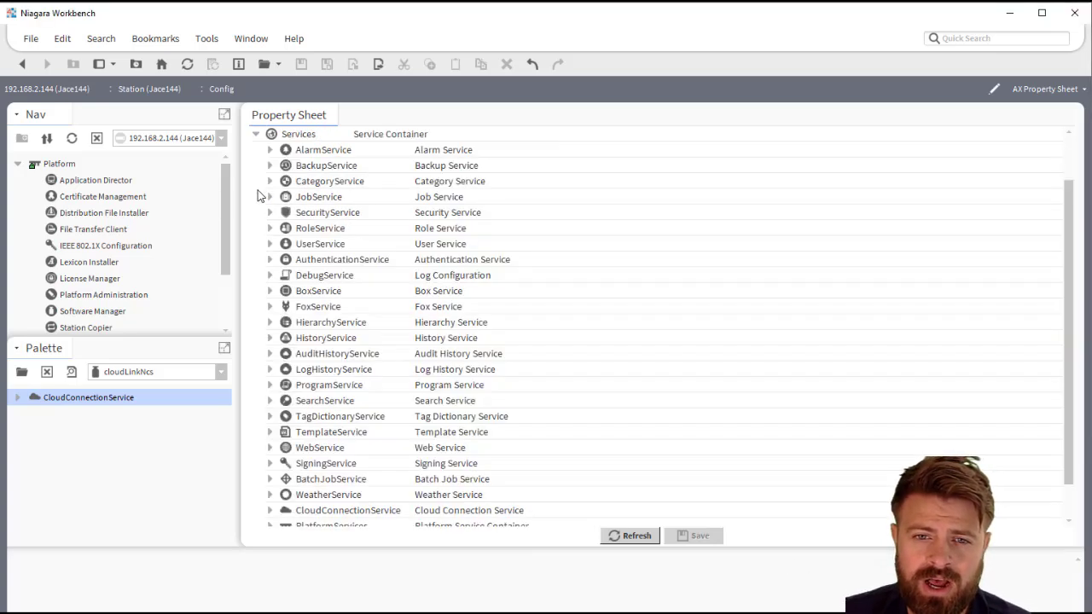
scroll(314, 317, "down", 3)
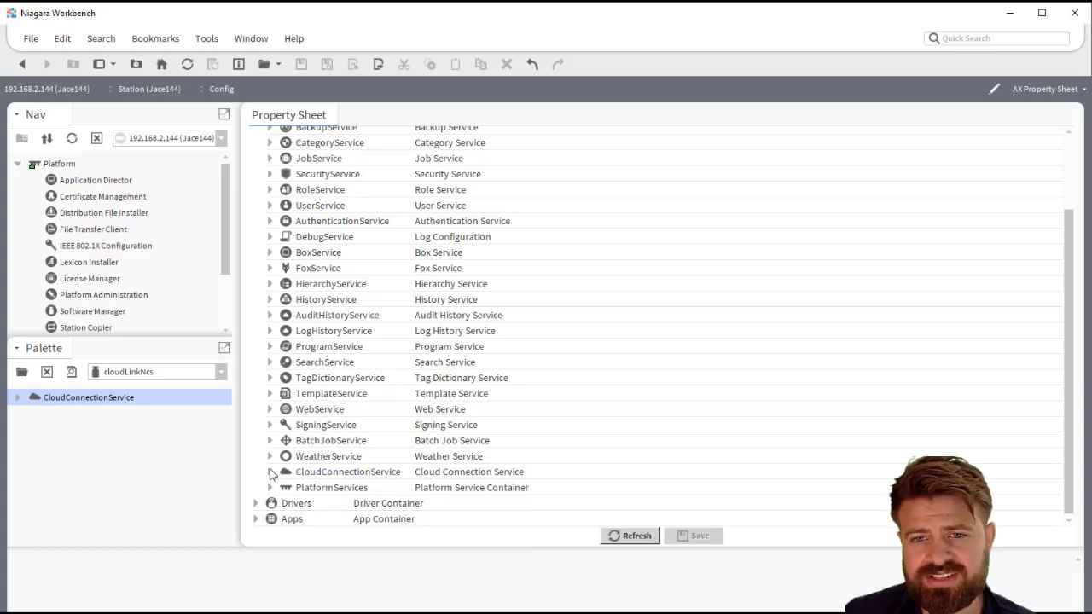
left_click(270, 472)
scroll(271, 475, "down", 3)
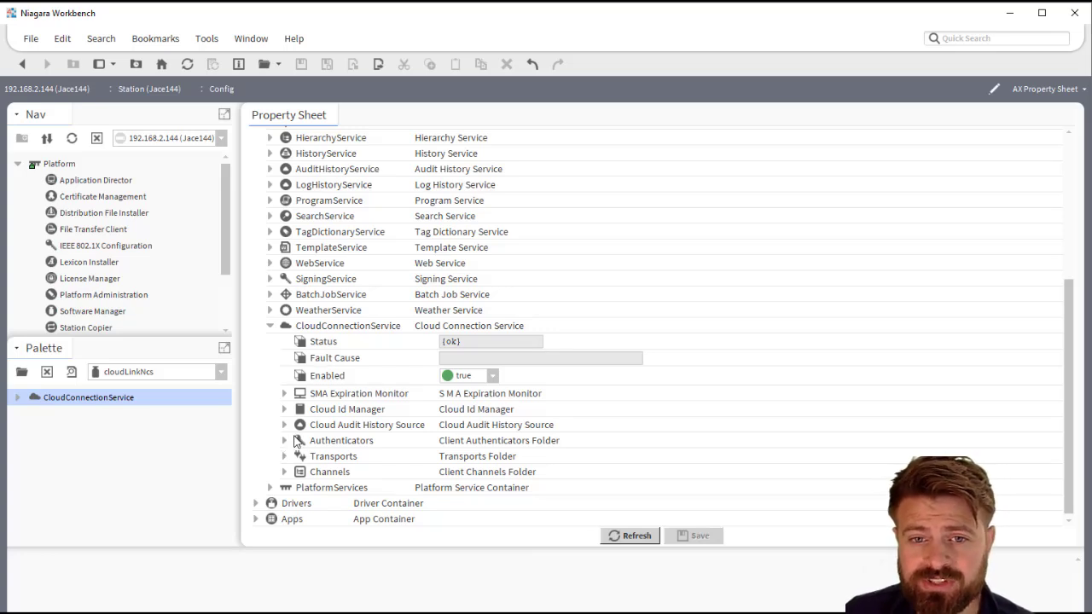
left_click(285, 440)
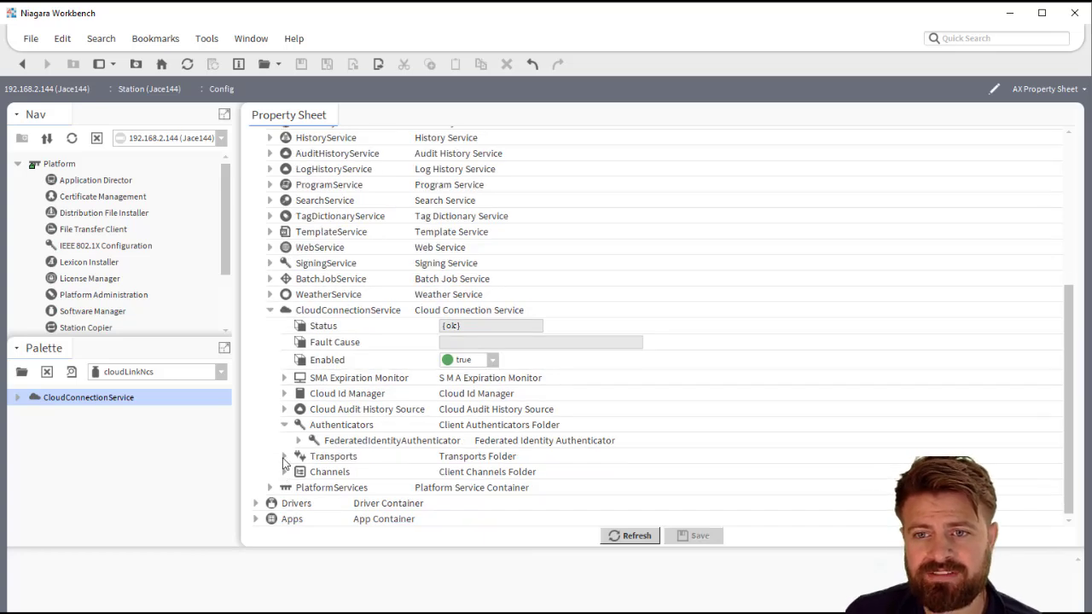
left_click(285, 474)
left_click(284, 474)
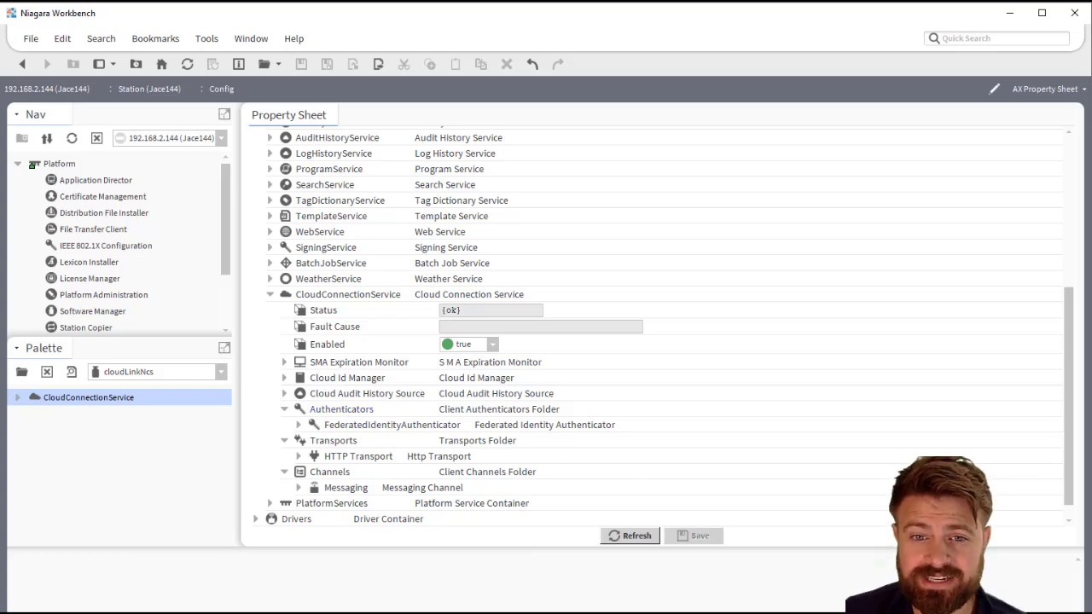
- Run the Start Registration action on the FederatedIdentityAuthenticator
key("alt+Tab")
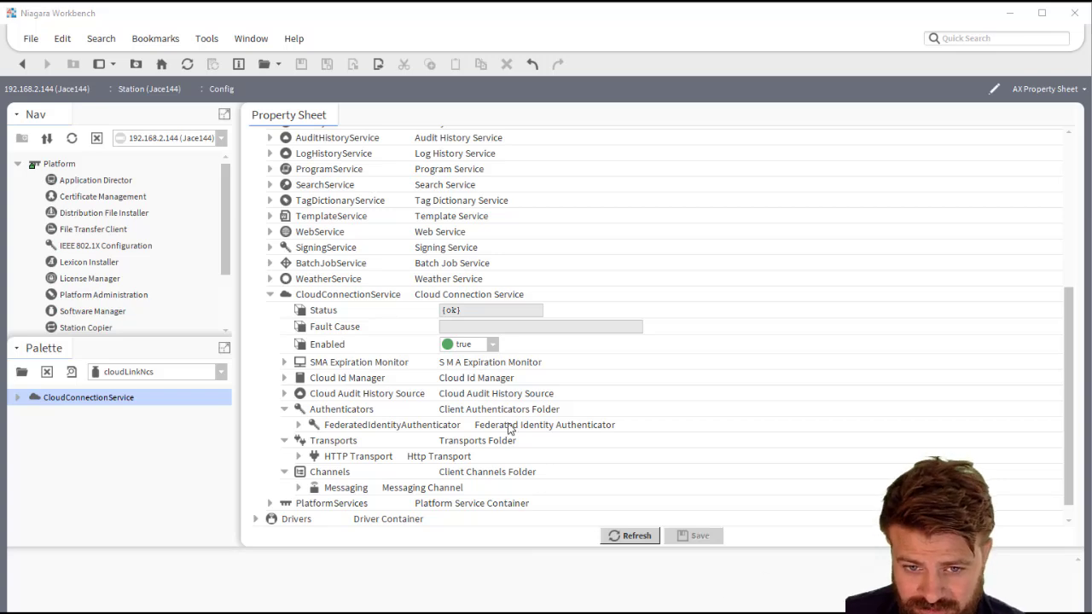
right_click(408, 428)
mouse_move(519, 299)
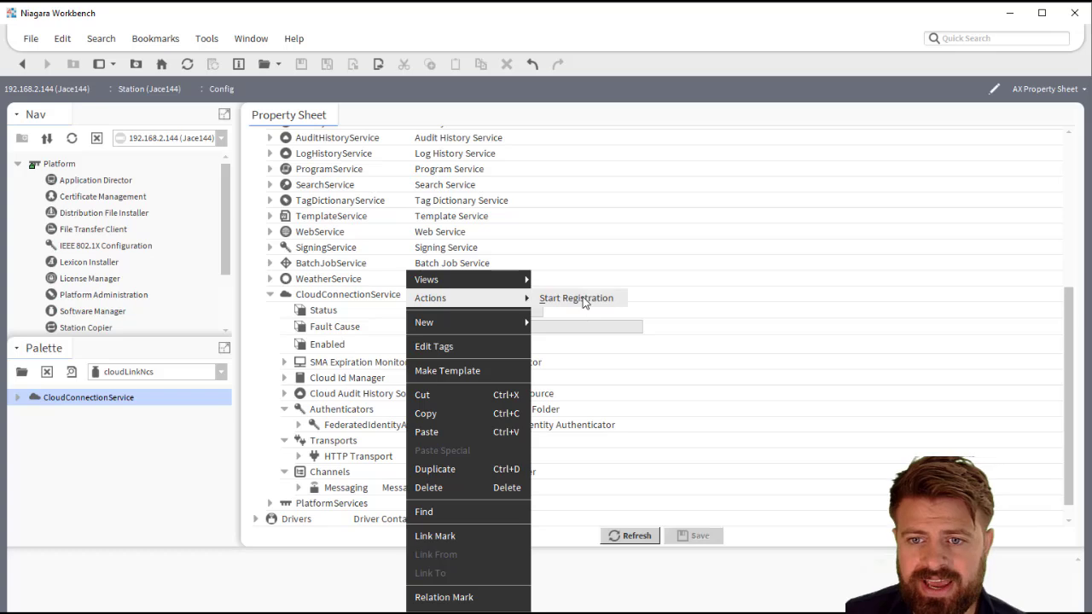
left_click(582, 298)
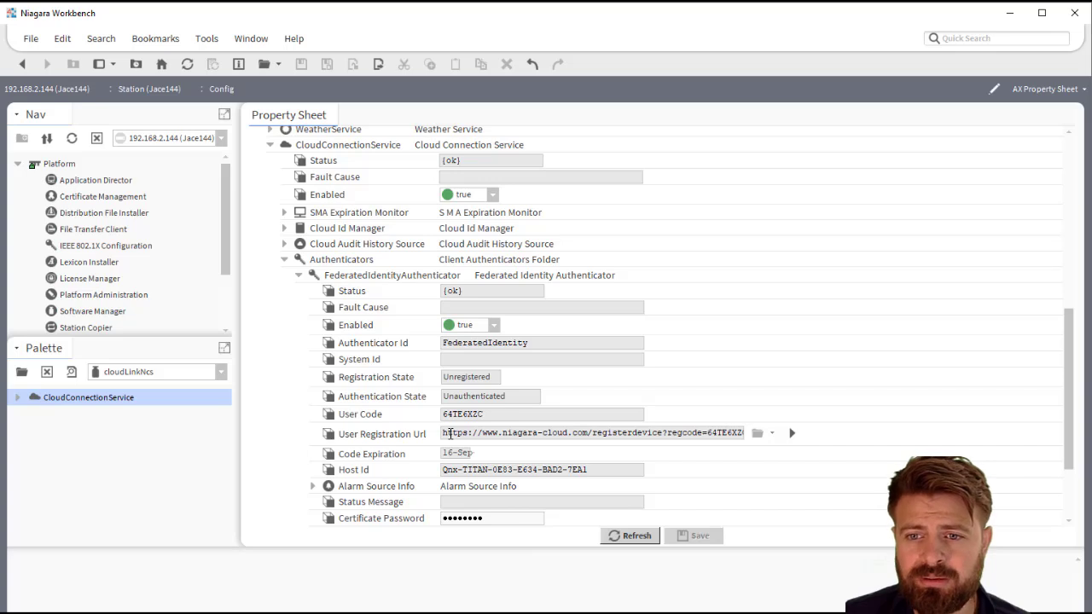
- Copy the User Registration Url with its registration code from the authenticator and load it in an incognito browser window
triple_click(638, 435)
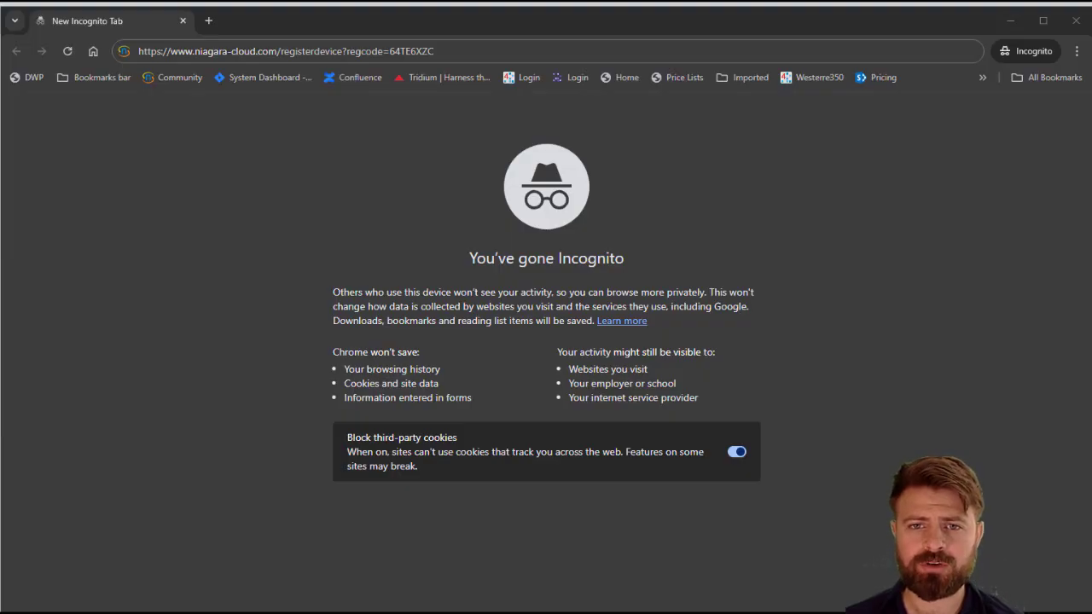
left_click(436, 51)
left_click(452, 58)
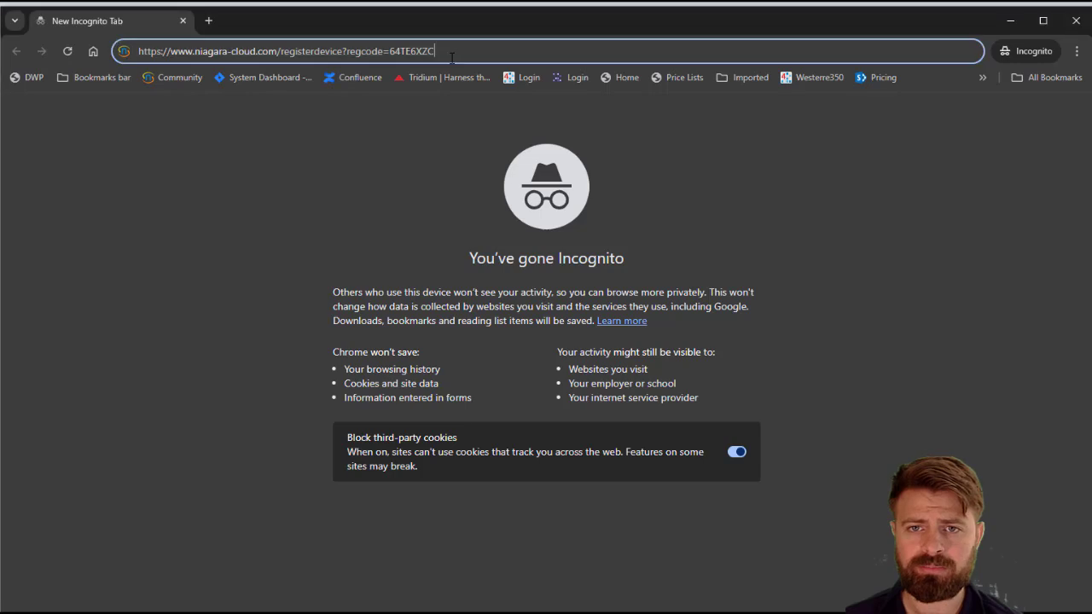
key("Return")
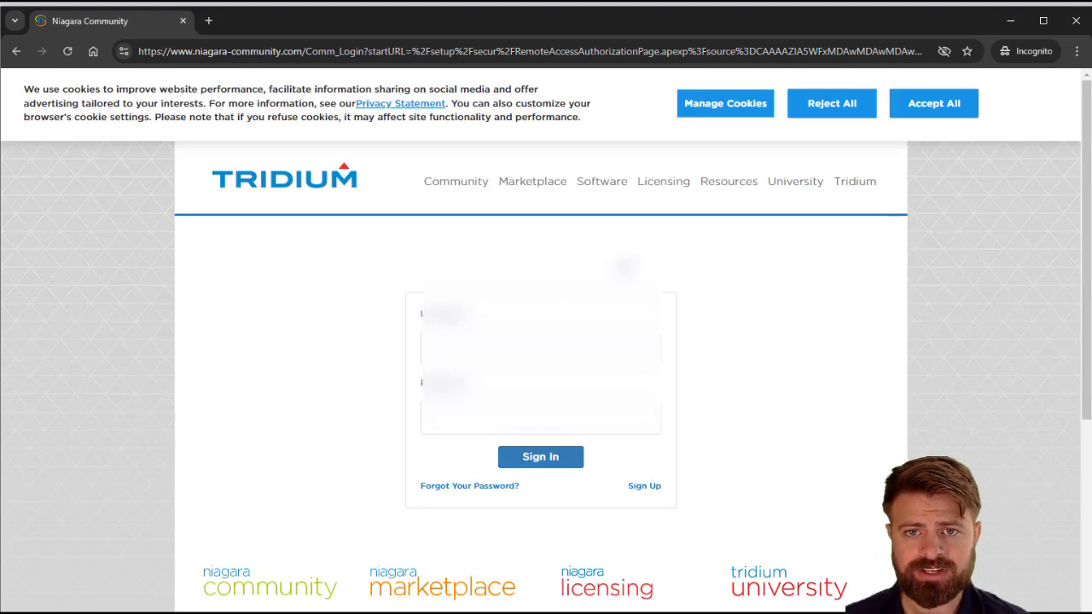
- Sign in to the Niagara Community account by entering the account's username and password
left_click(602, 350)
left_click(589, 392)
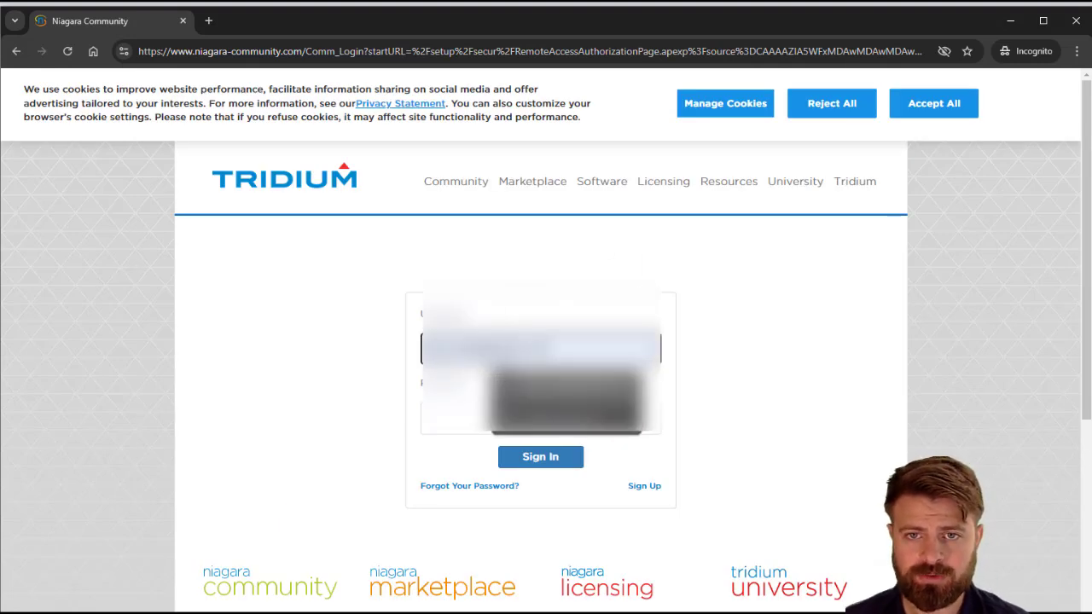
left_click(566, 350)
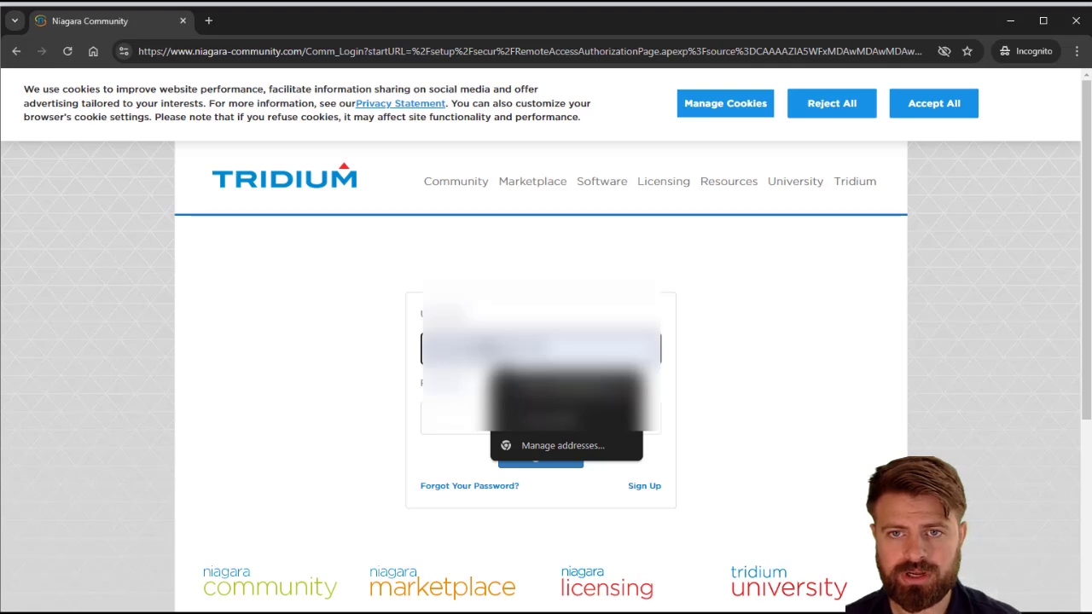
type(".")
key("Tab")
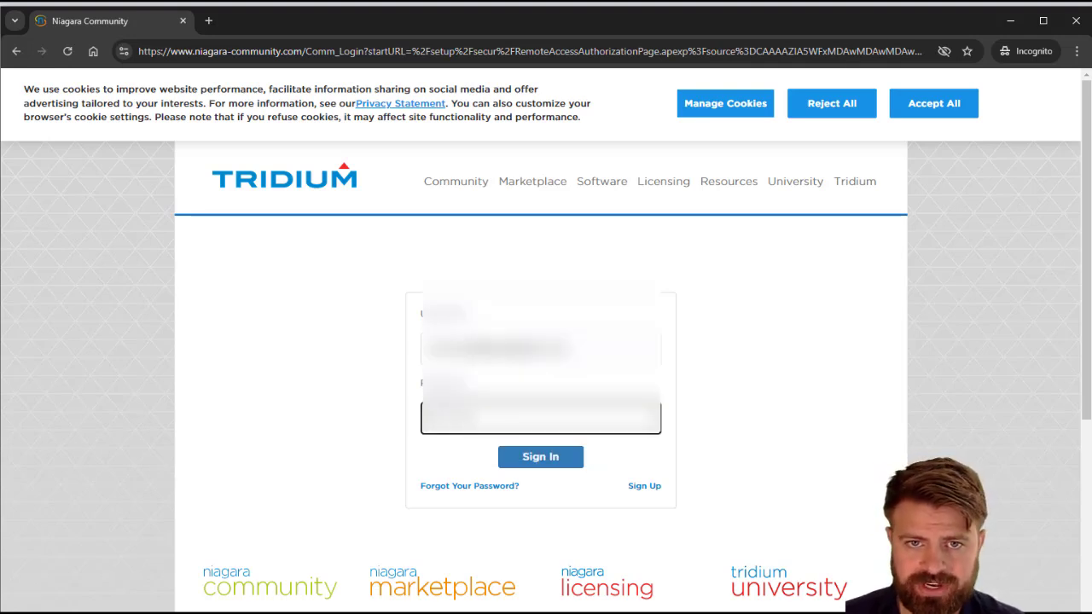
key("Return")
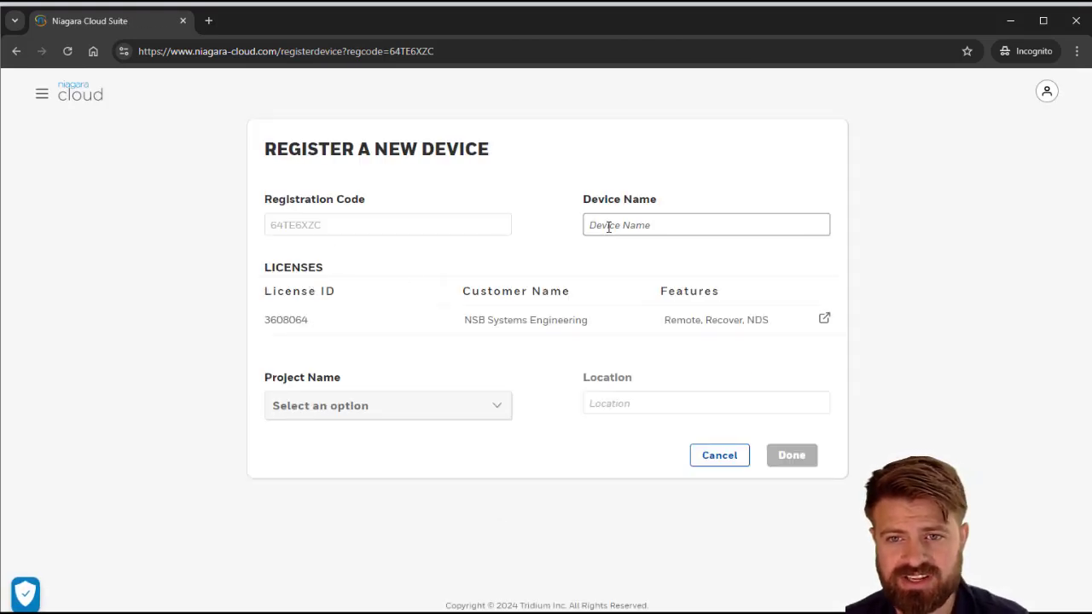
- Register the new device as Jace144 under the project Midlothian, VA, with the location Midlothian, VA
left_click(651, 225)
type("Jace144")
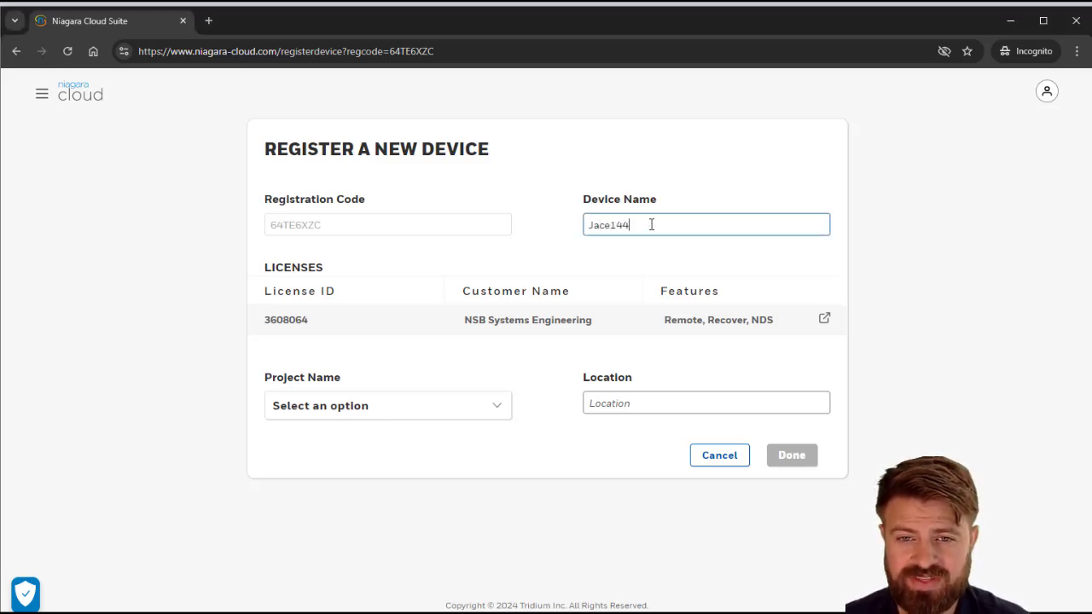
left_click(406, 341)
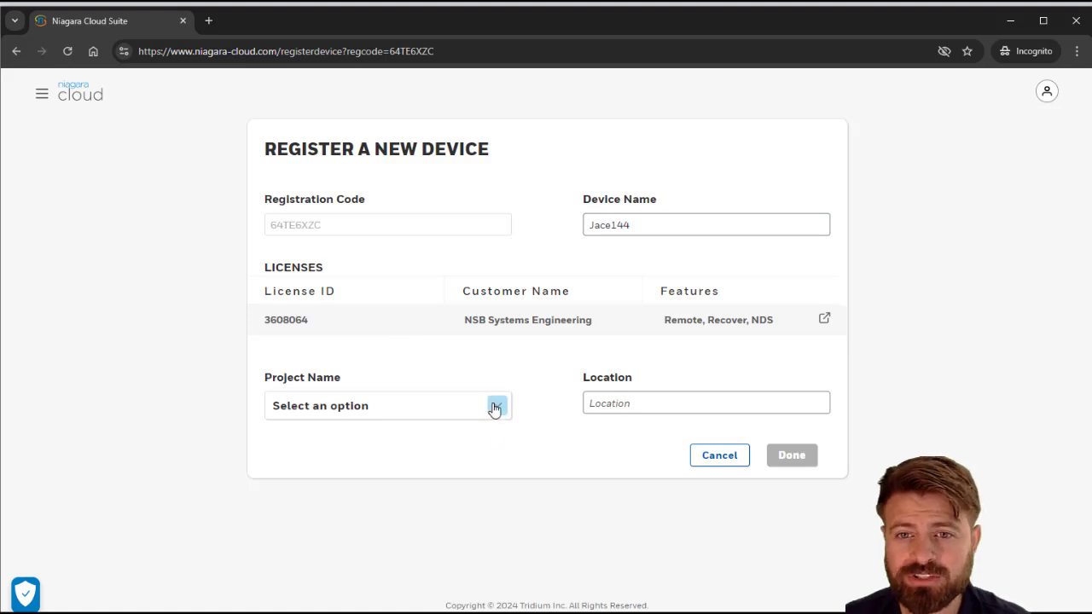
left_click(497, 407)
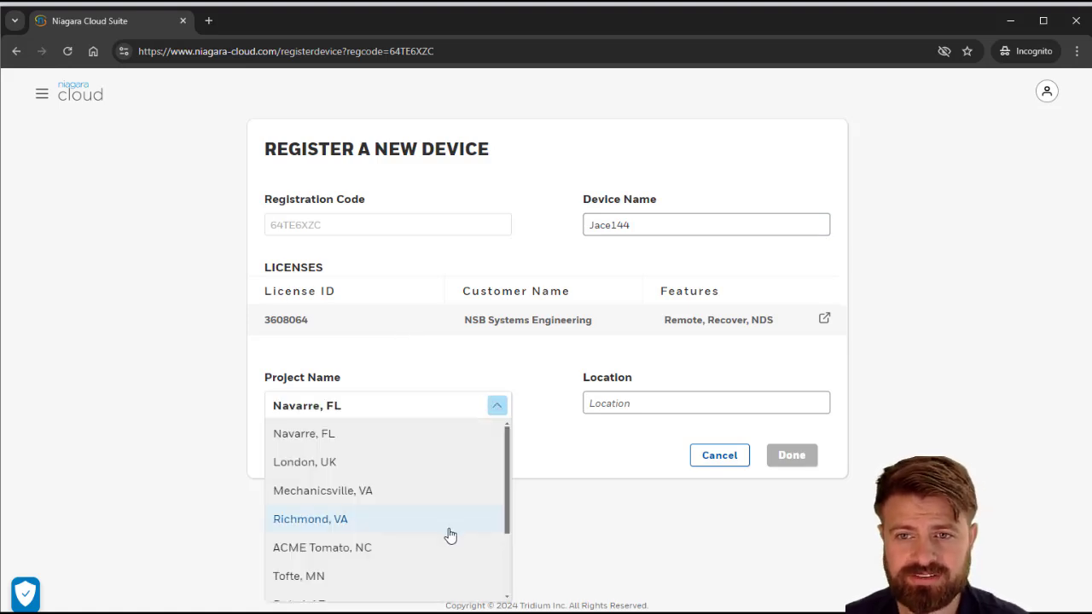
scroll(446, 532, "down", 2)
left_click(365, 533)
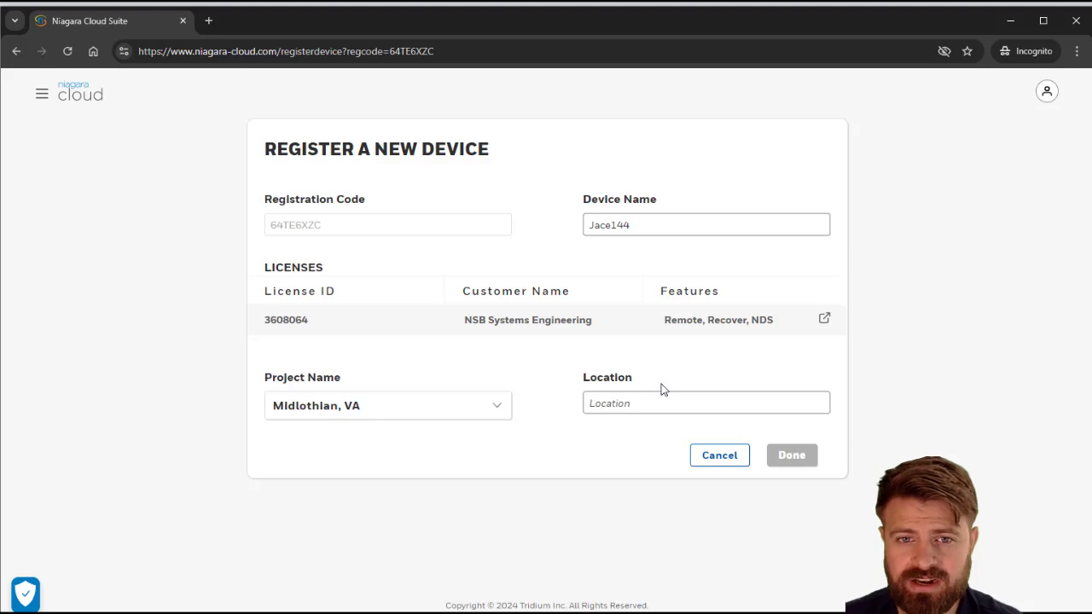
left_click(641, 404)
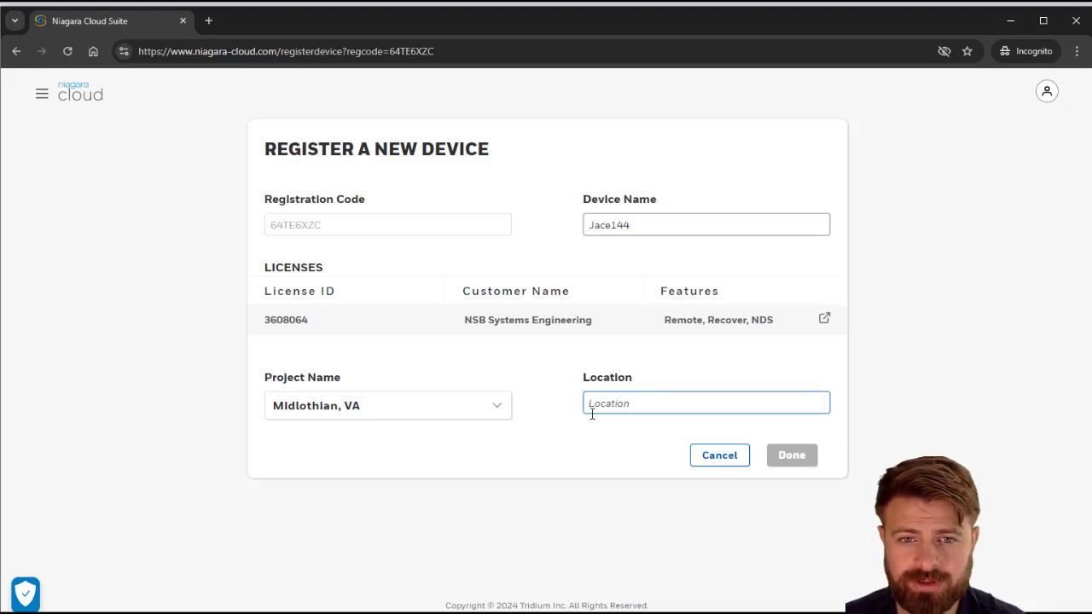
type("Midlothian, VA")
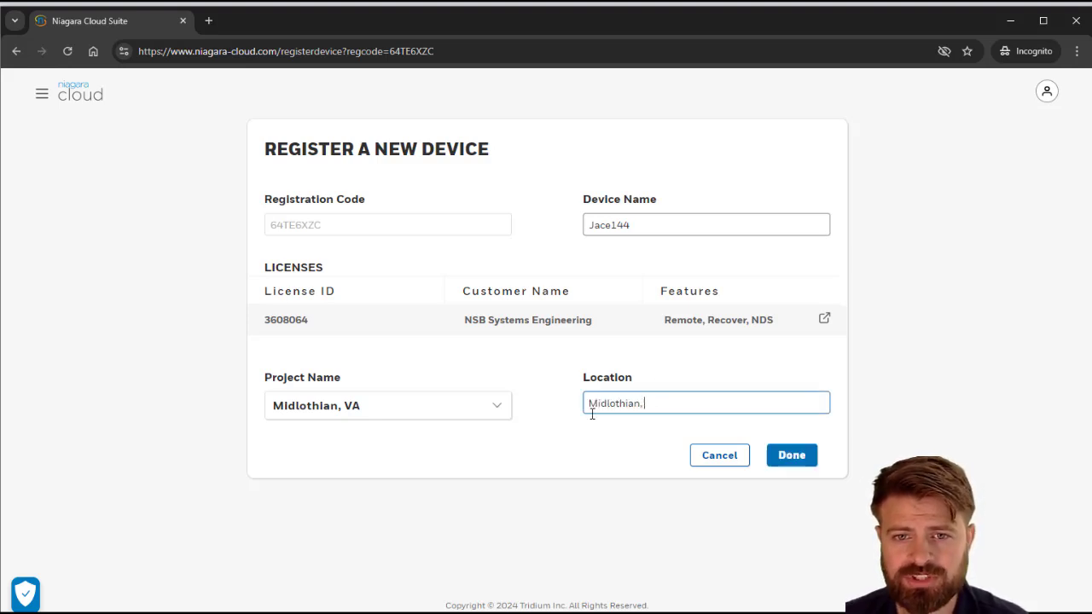
left_click(789, 455)
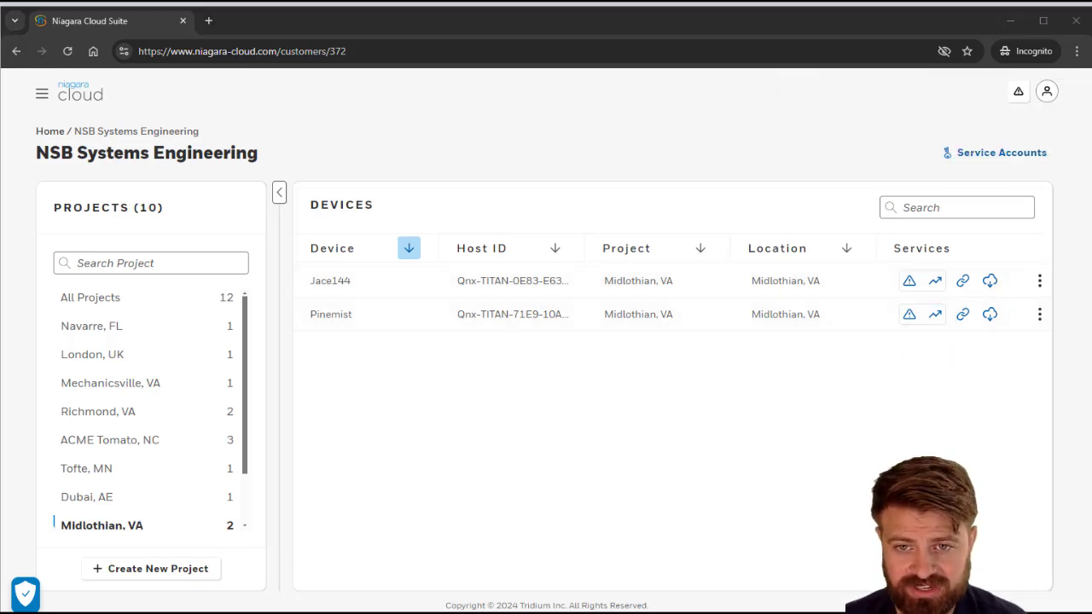
- Switch back to Niagara Workbench and check the FederatedIdentityAuthenticator's registration and authentication states and the folders below it
key("alt+Tab")
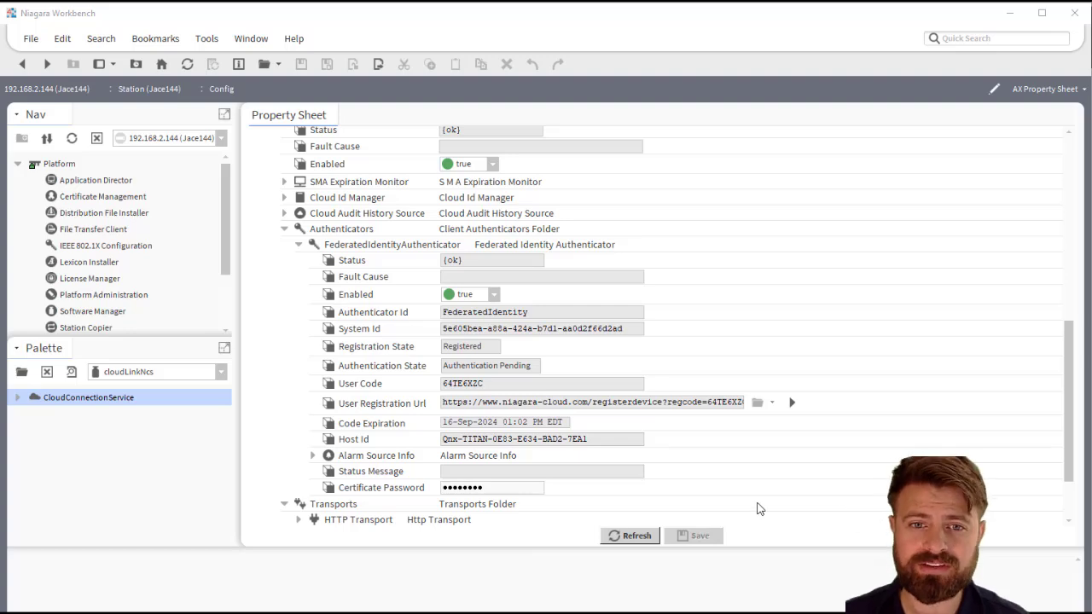
scroll(449, 459, "down", 2)
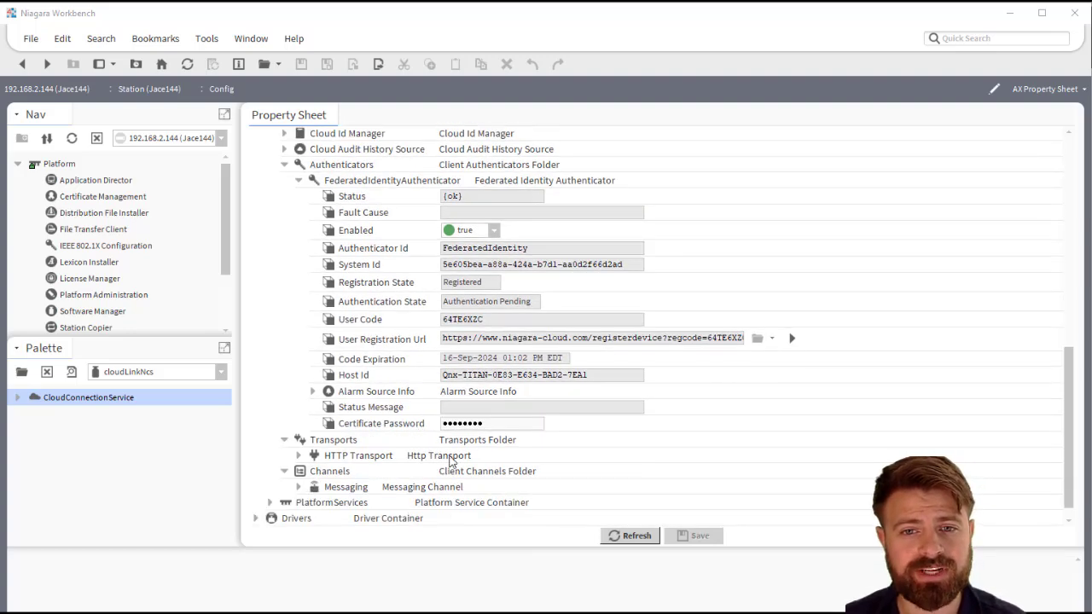
scroll(516, 474, "up", 2)
scroll(614, 443, "up", 2)
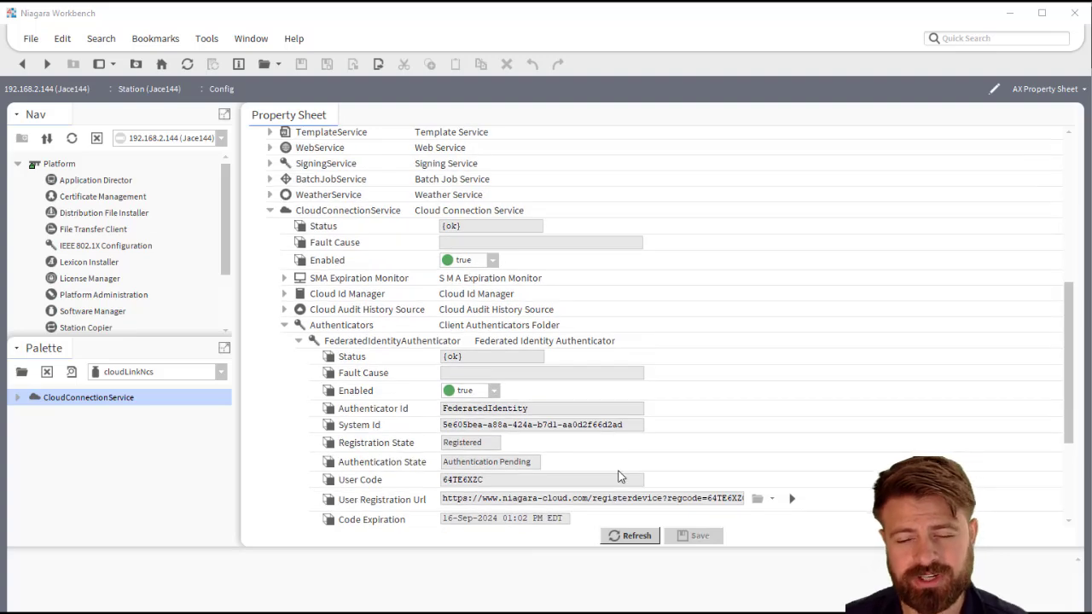
scroll(618, 473, "down", 5)
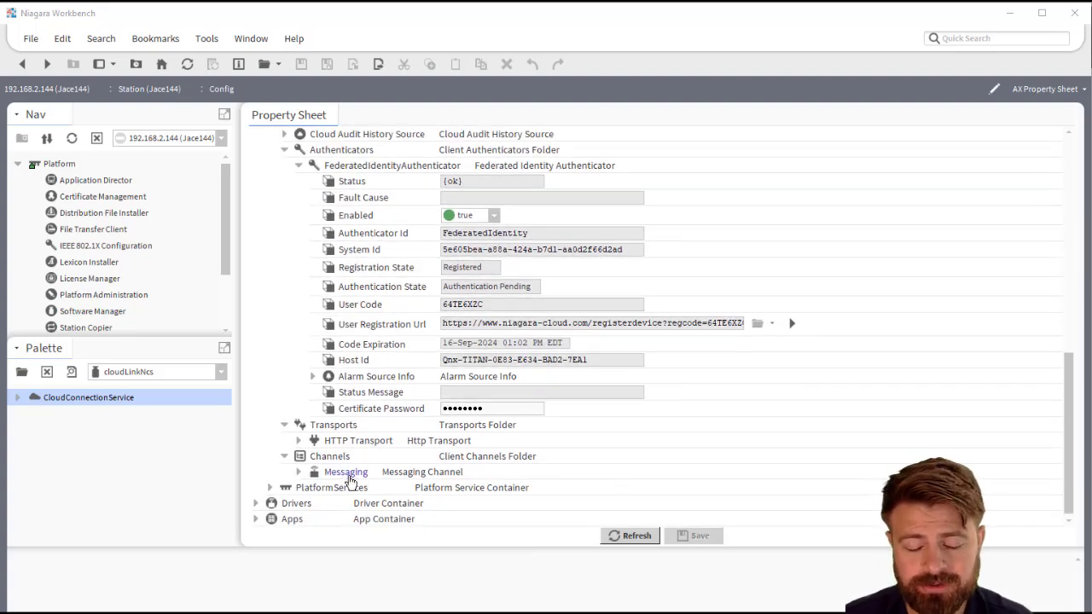
scroll(646, 288, "up", 2)
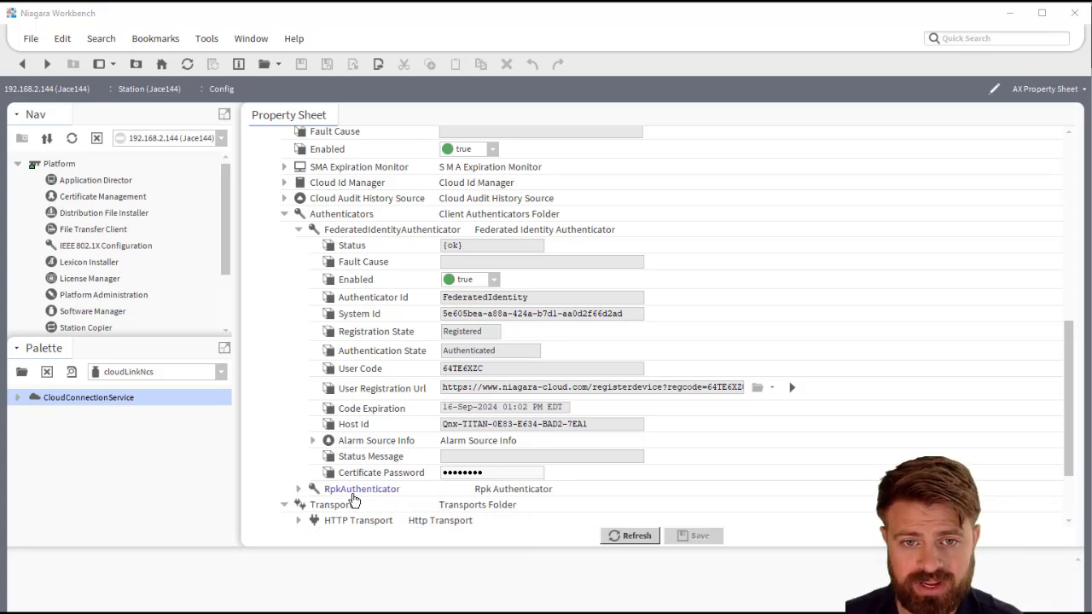
- Expand the RpkAuthenticator and examine its registration and authentication states, plus the entries under Transports and Channels
left_click(299, 489)
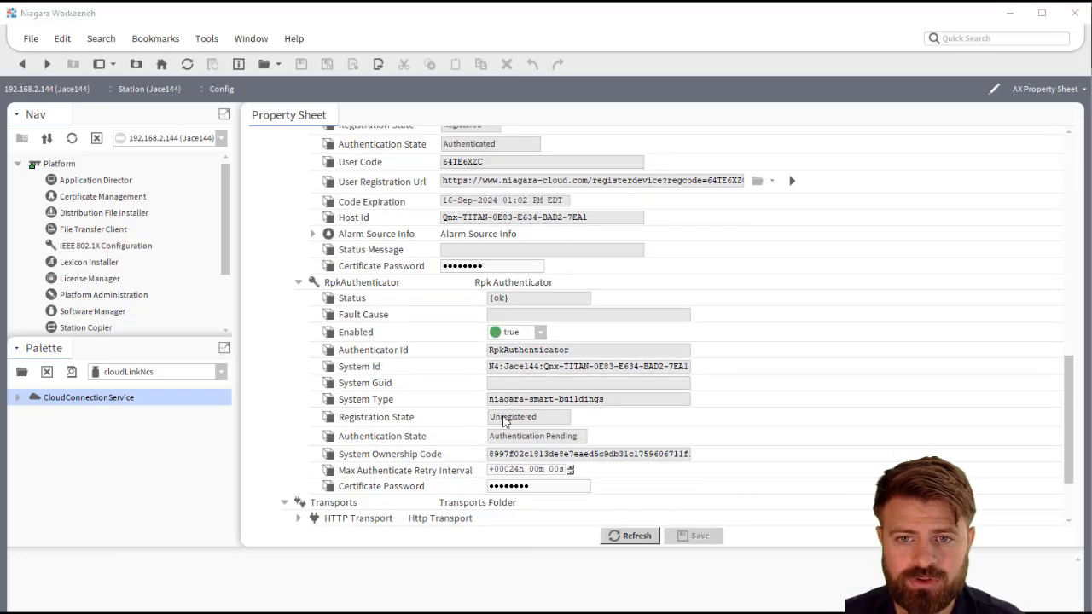
scroll(504, 421, "down", 1)
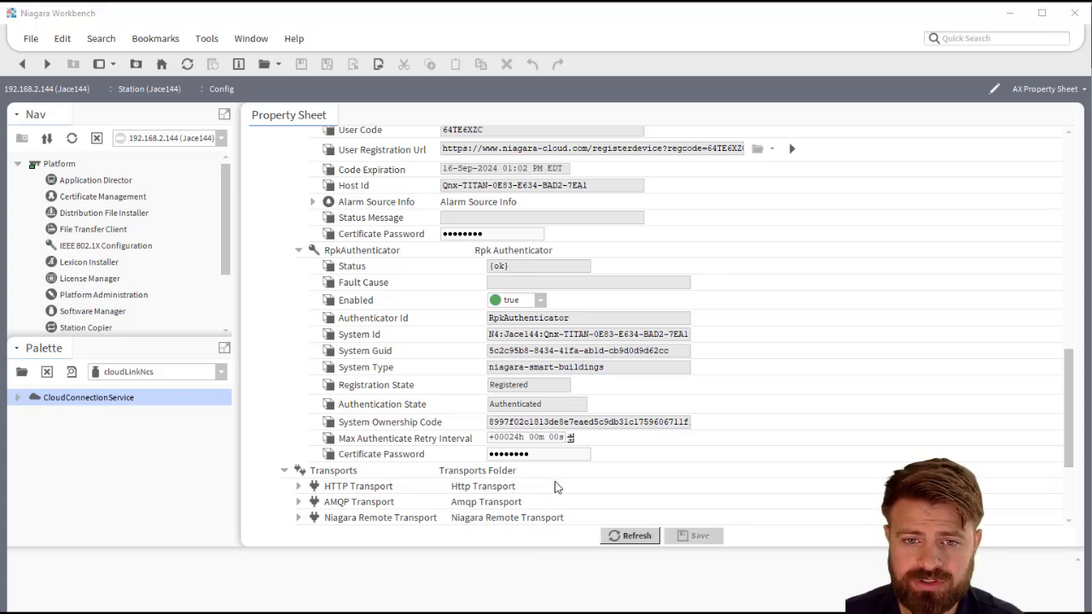
scroll(554, 486, "down", 1)
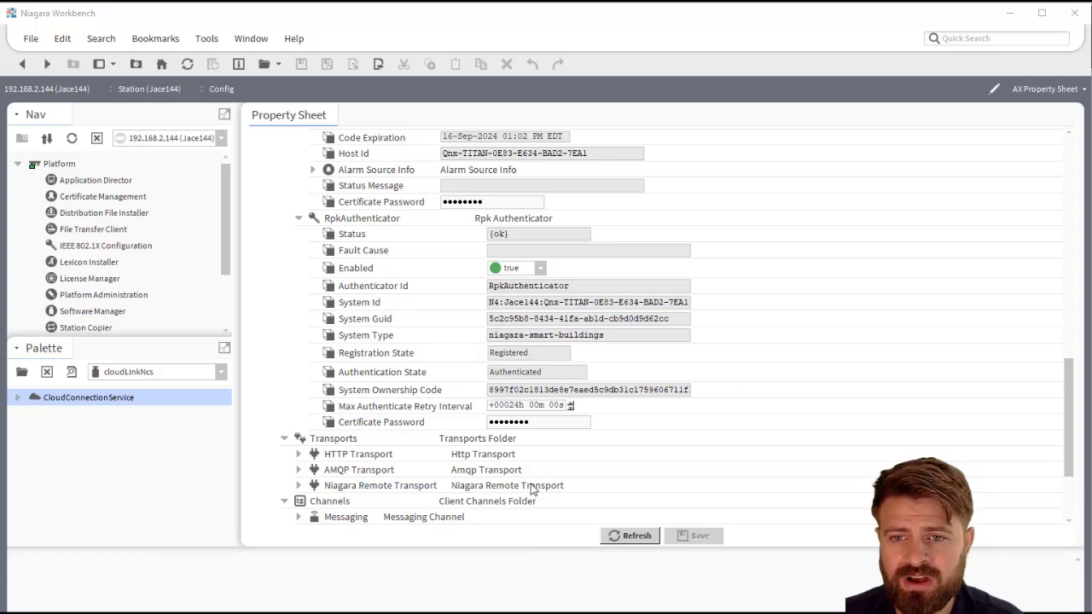
scroll(531, 485, "down", 1)
scroll(554, 459, "down", 1)
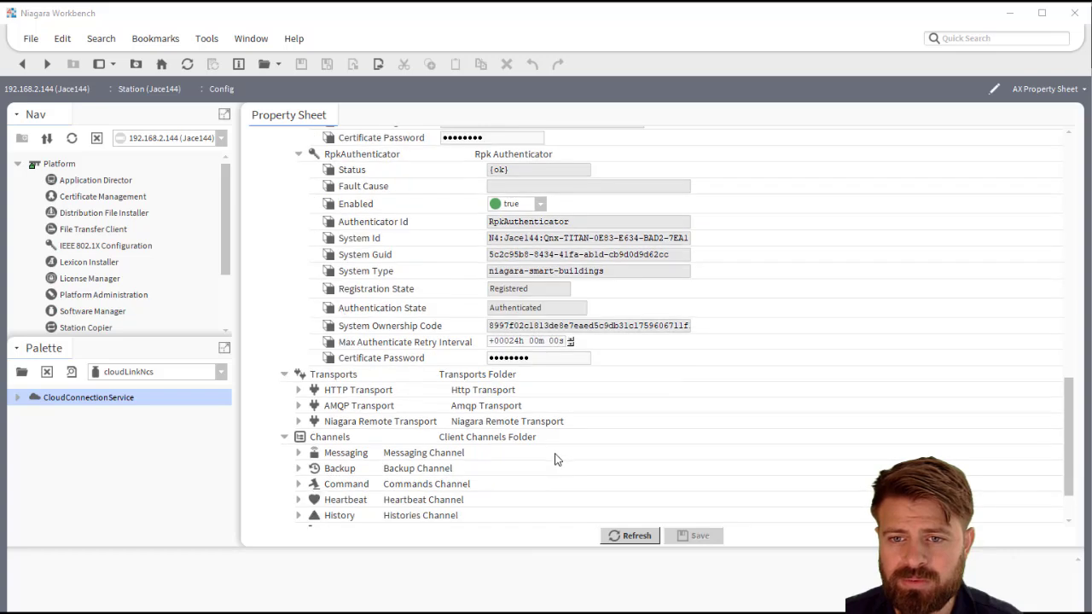
scroll(554, 459, "down", 2)
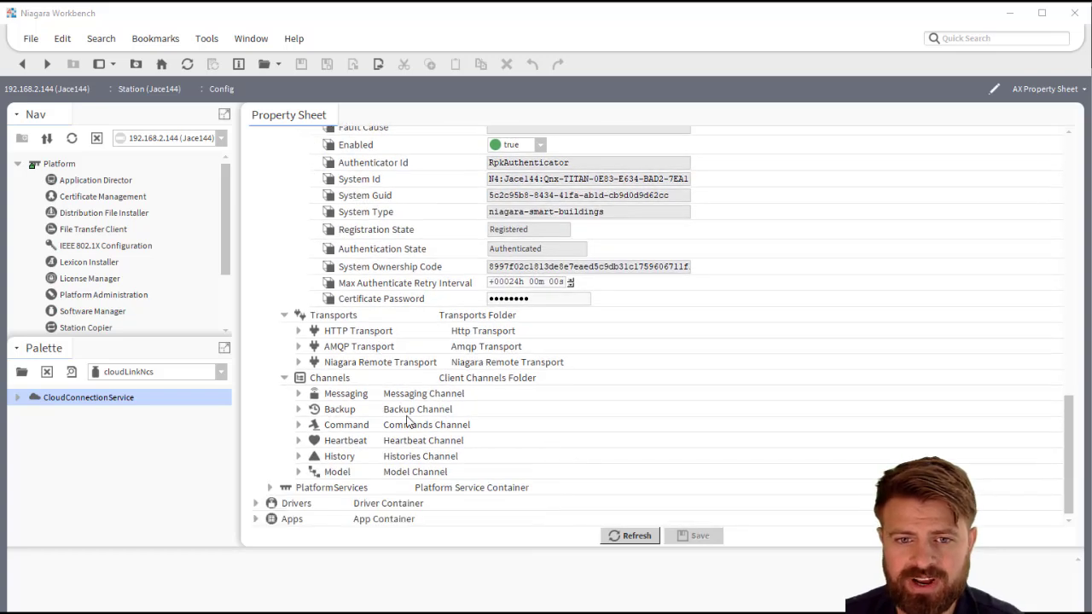